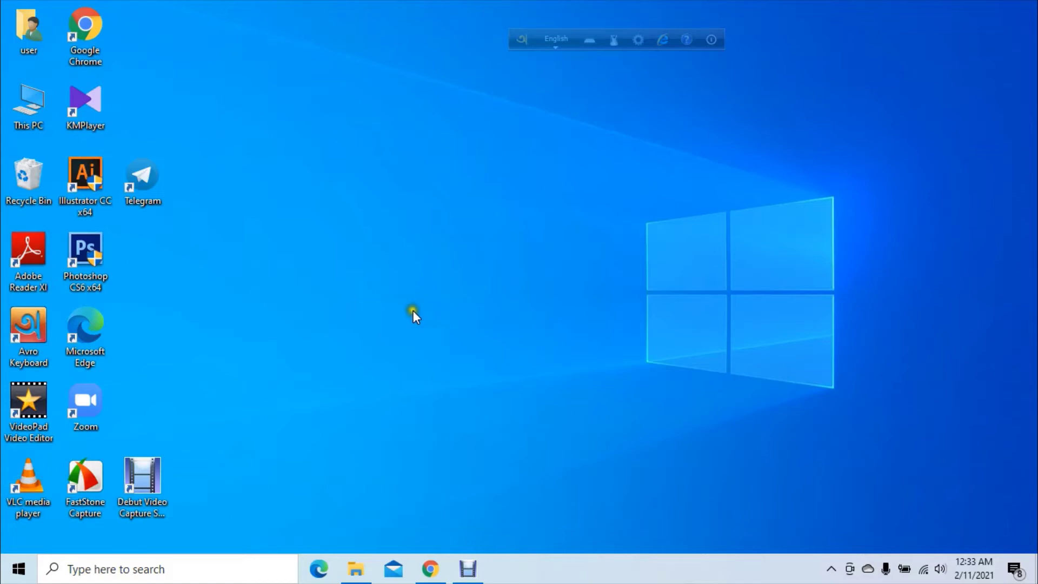
Open instagram.com in a maximized Google Chrome window
{"action": "double_click", "coordinate": [80, 35]}
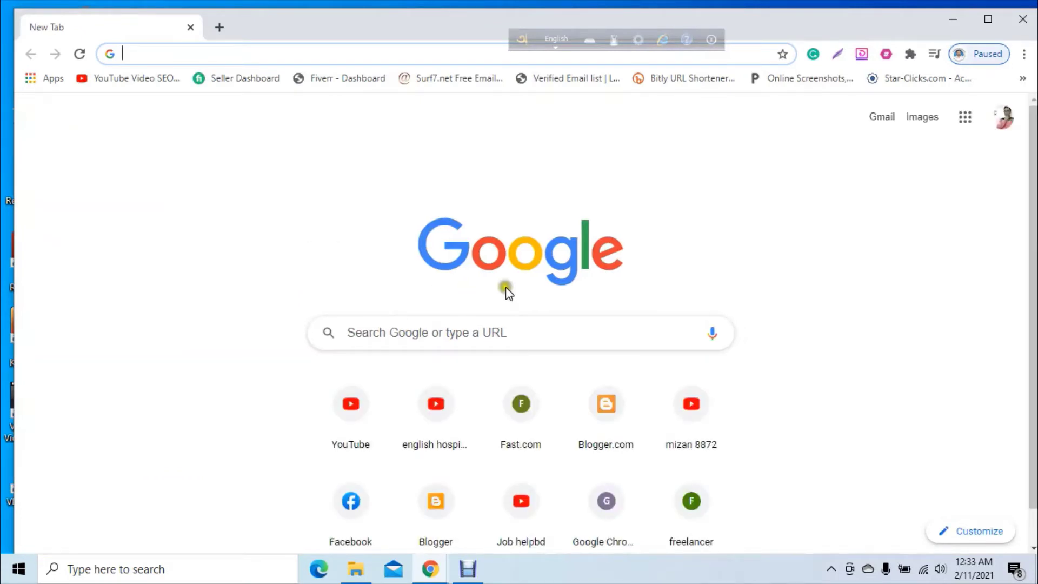
{"action": "left_click", "coordinate": [990, 19]}
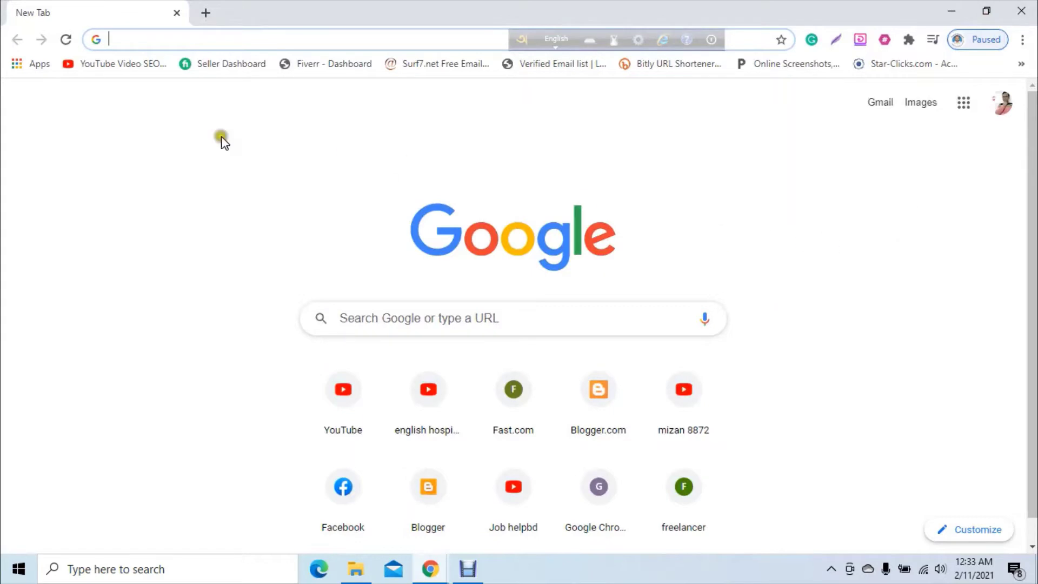
{"action": "left_click", "coordinate": [130, 42]}
{"action": "type", "text": "in"}
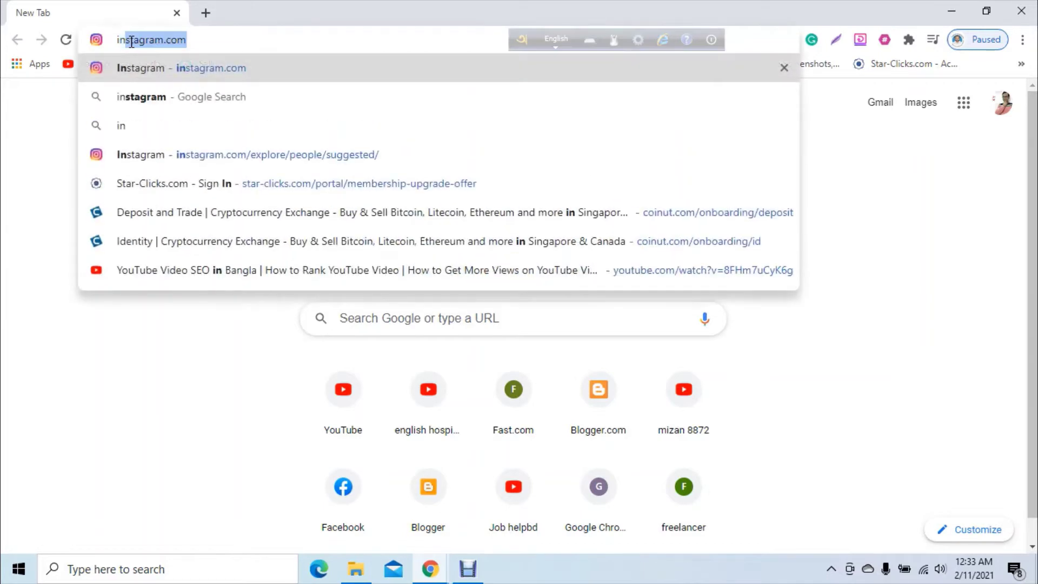
{"action": "type", "text": "tagra"}
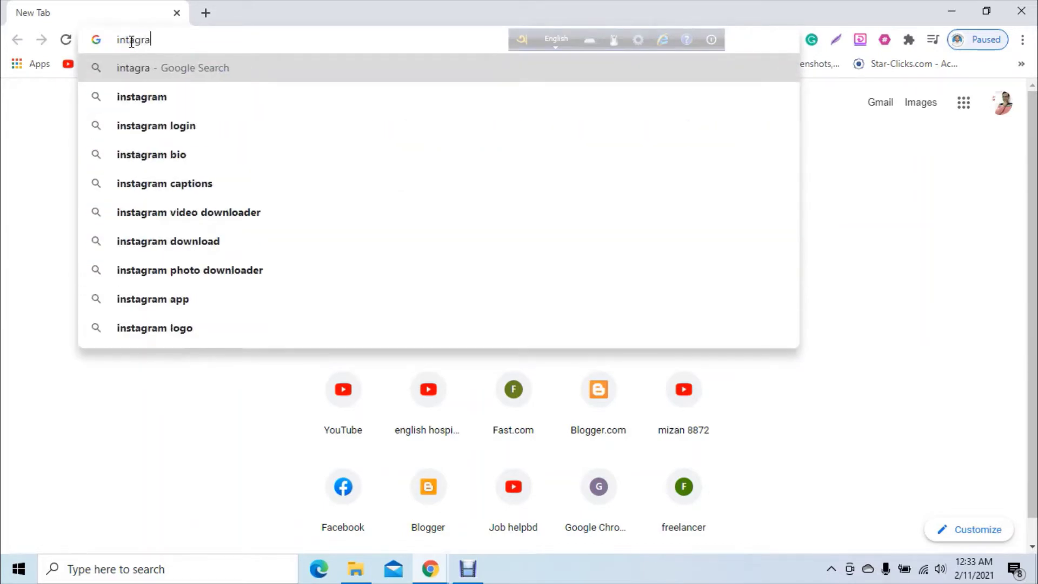
{"action": "type", "text": "m"}
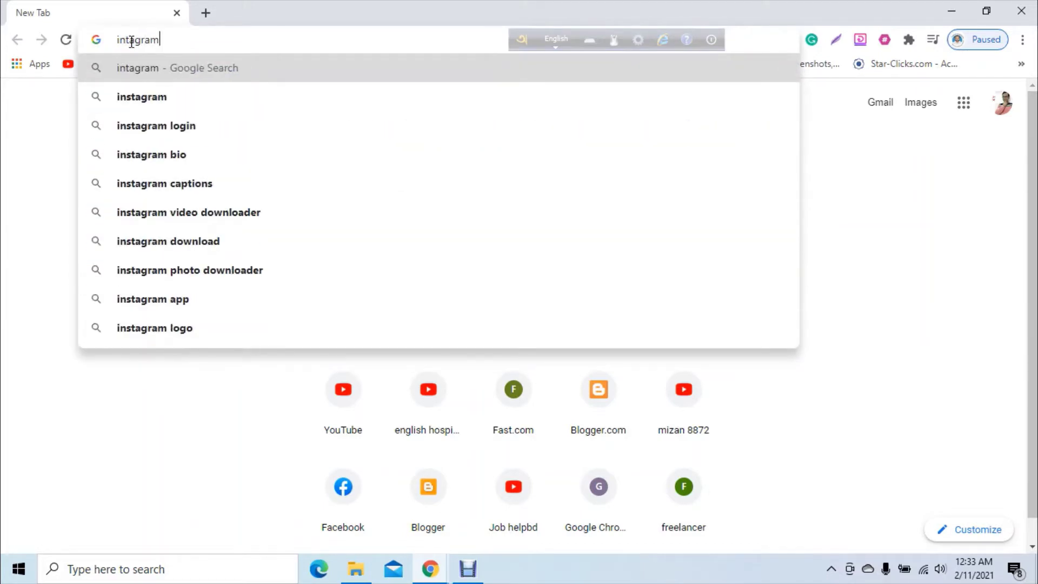
{"action": "type", "text": ".com"}
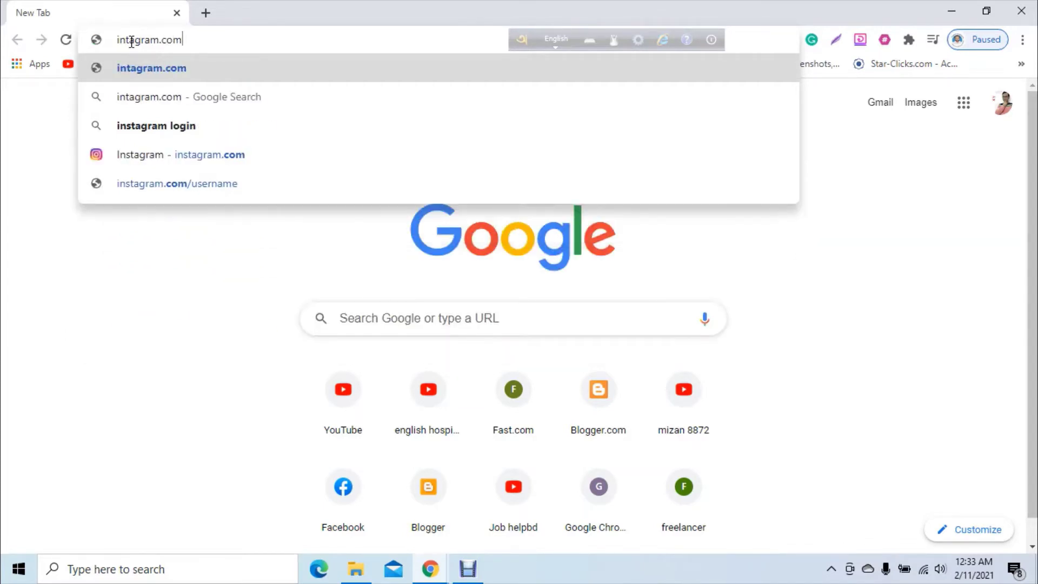
{"action": "key", "text": "Return"}
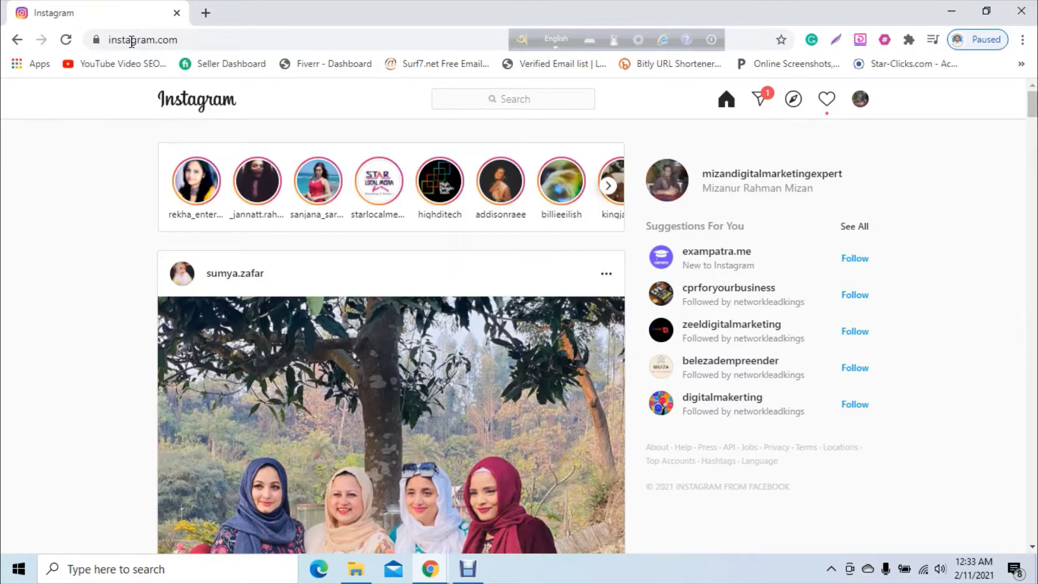
Look through the posts in the Instagram home feed on the desktop layout
{"action": "scroll", "coordinate": [133, 216], "scroll_direction": "down", "scroll_amount": 4}
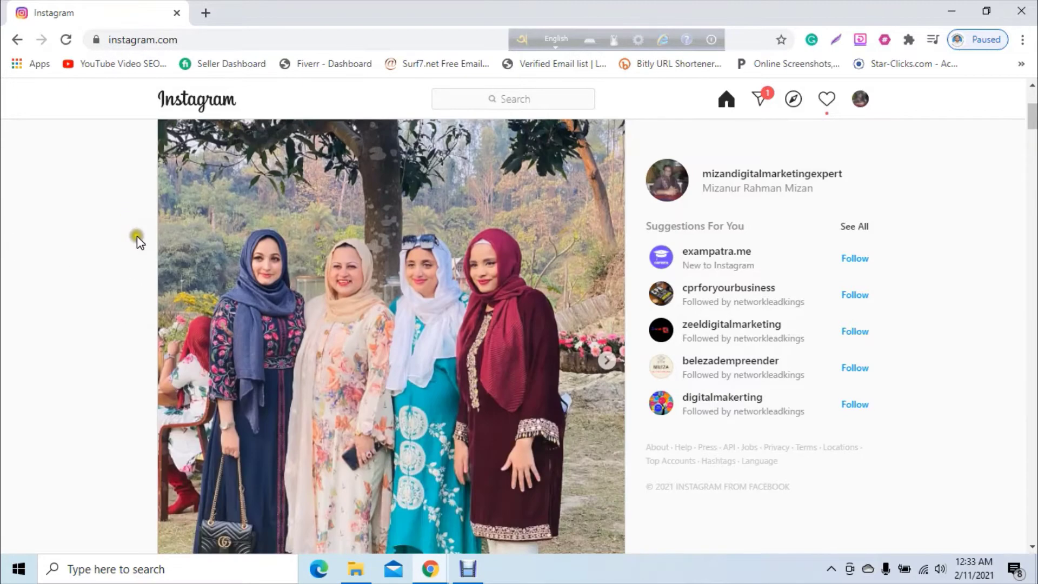
{"action": "scroll", "coordinate": [137, 240], "scroll_direction": "down", "scroll_amount": 3}
{"action": "scroll", "coordinate": [138, 246], "scroll_direction": "up", "scroll_amount": 7}
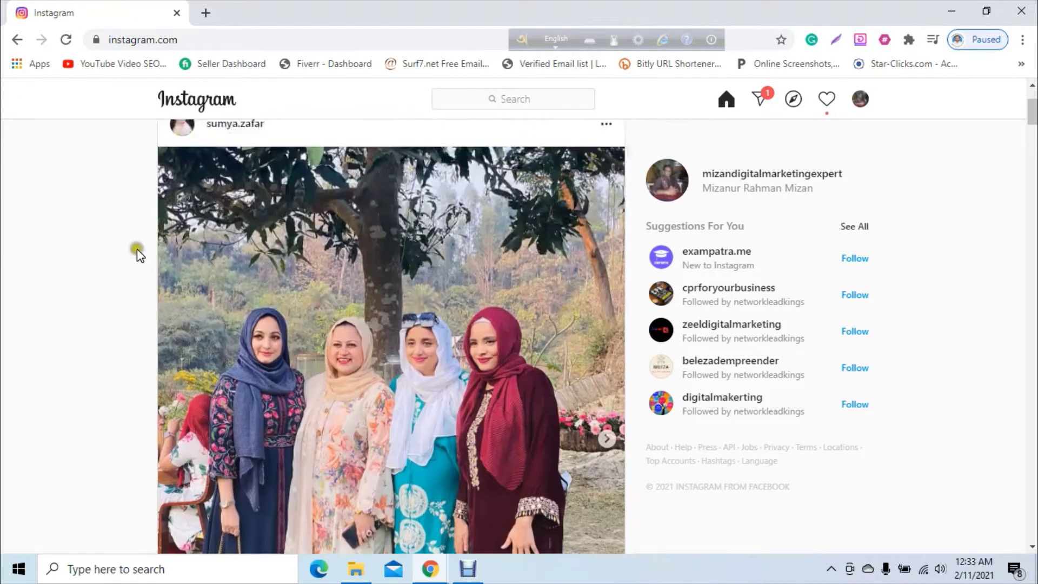
{"action": "scroll", "coordinate": [137, 248], "scroll_direction": "down", "scroll_amount": 7}
{"action": "scroll", "coordinate": [137, 249], "scroll_direction": "down", "scroll_amount": 20}
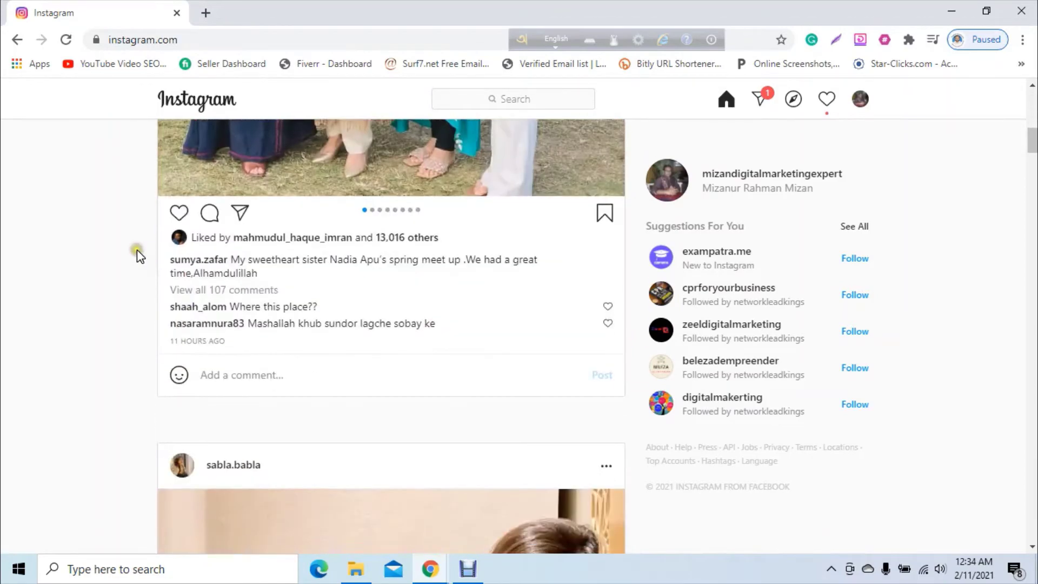
{"action": "scroll", "coordinate": [163, 294], "scroll_direction": "down", "scroll_amount": 4}
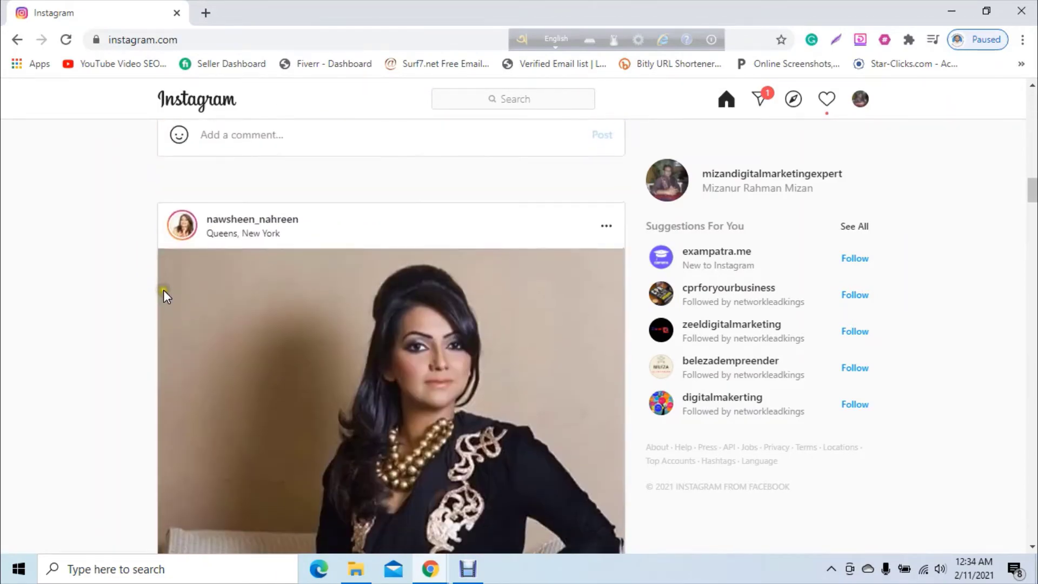
{"action": "scroll", "coordinate": [164, 309], "scroll_direction": "down", "scroll_amount": 8}
{"action": "scroll", "coordinate": [189, 340], "scroll_direction": "down", "scroll_amount": 10}
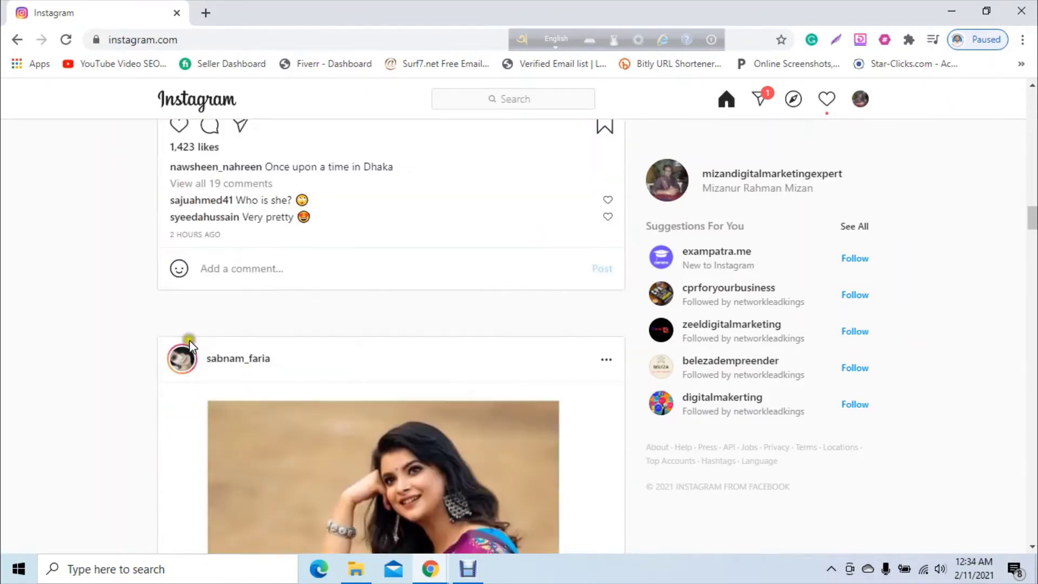
{"action": "scroll", "coordinate": [193, 347], "scroll_direction": "down", "scroll_amount": 6}
{"action": "scroll", "coordinate": [198, 348], "scroll_direction": "down", "scroll_amount": 12}
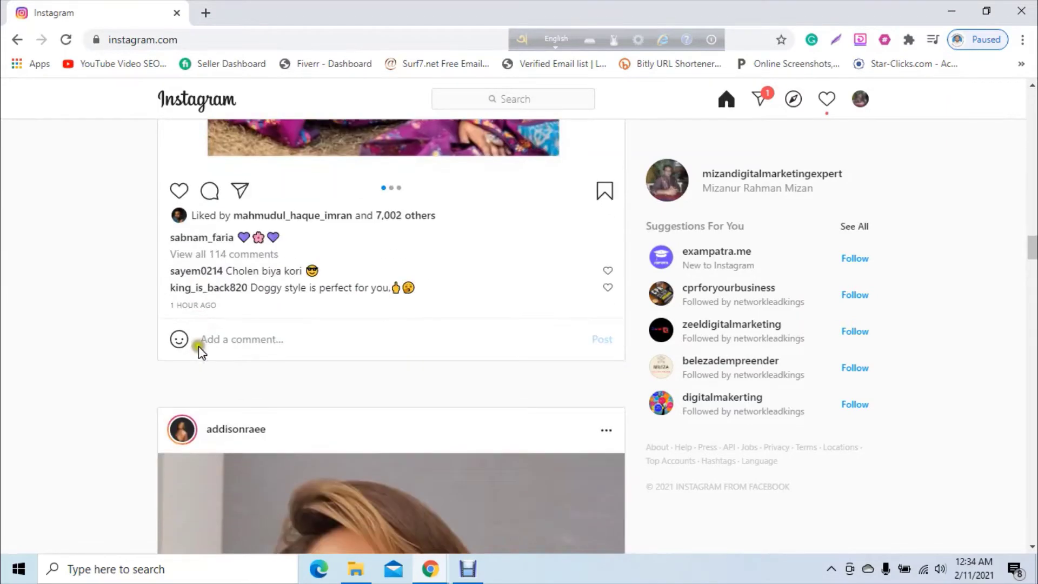
{"action": "scroll", "coordinate": [202, 352], "scroll_direction": "down", "scroll_amount": 4}
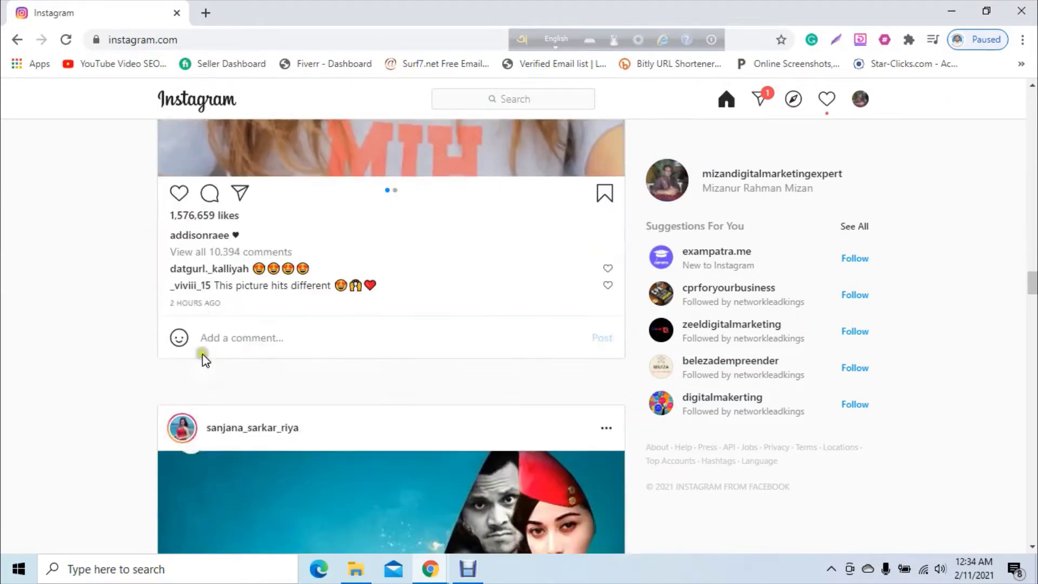
{"action": "scroll", "coordinate": [203, 355], "scroll_direction": "up", "scroll_amount": 4}
{"action": "scroll", "coordinate": [205, 356], "scroll_direction": "up", "scroll_amount": 7}
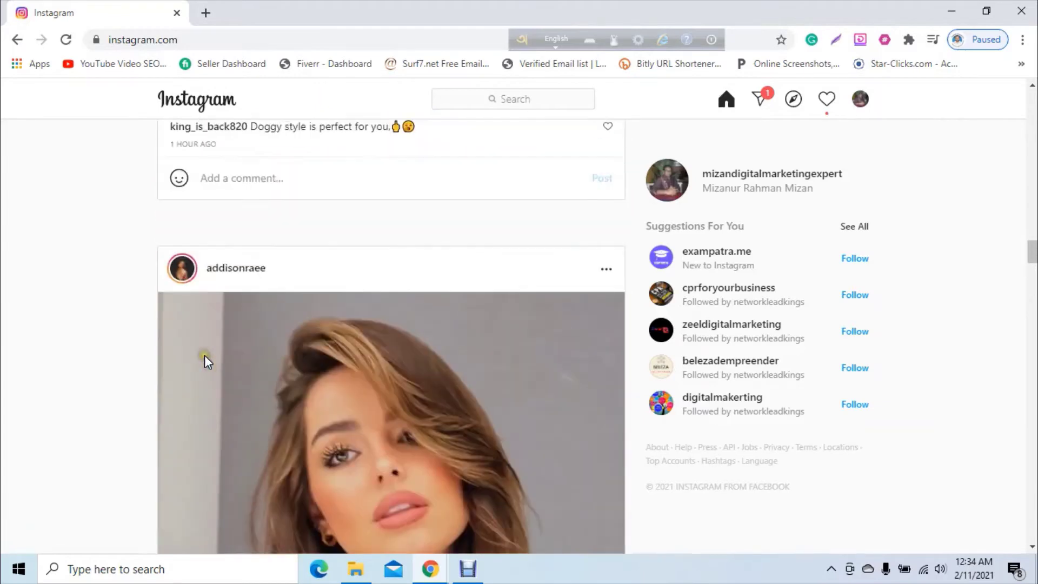
{"action": "scroll", "coordinate": [205, 356], "scroll_direction": "down", "scroll_amount": 9}
{"action": "scroll", "coordinate": [204, 355], "scroll_direction": "down", "scroll_amount": 7}
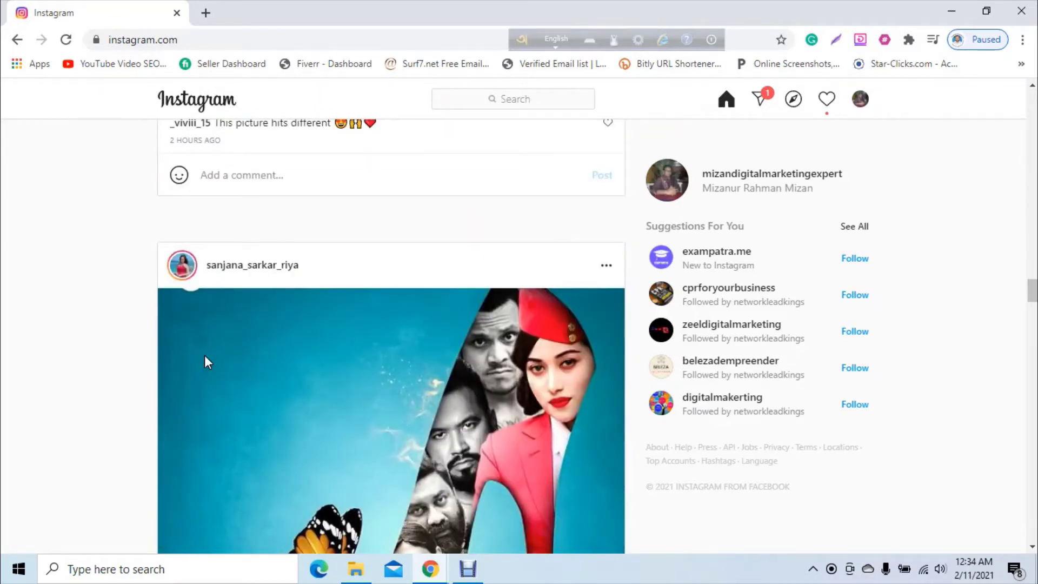
{"action": "scroll", "coordinate": [205, 356], "scroll_direction": "down", "scroll_amount": 10}
{"action": "scroll", "coordinate": [206, 356], "scroll_direction": "down", "scroll_amount": 6}
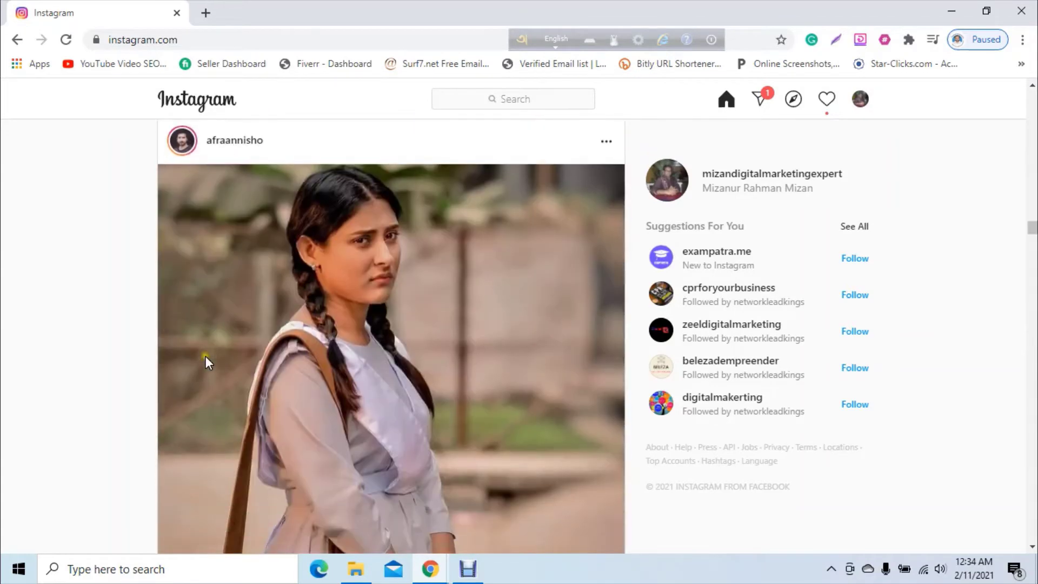
{"action": "scroll", "coordinate": [205, 356], "scroll_direction": "down", "scroll_amount": 4}
{"action": "scroll", "coordinate": [205, 357], "scroll_direction": "down", "scroll_amount": 7}
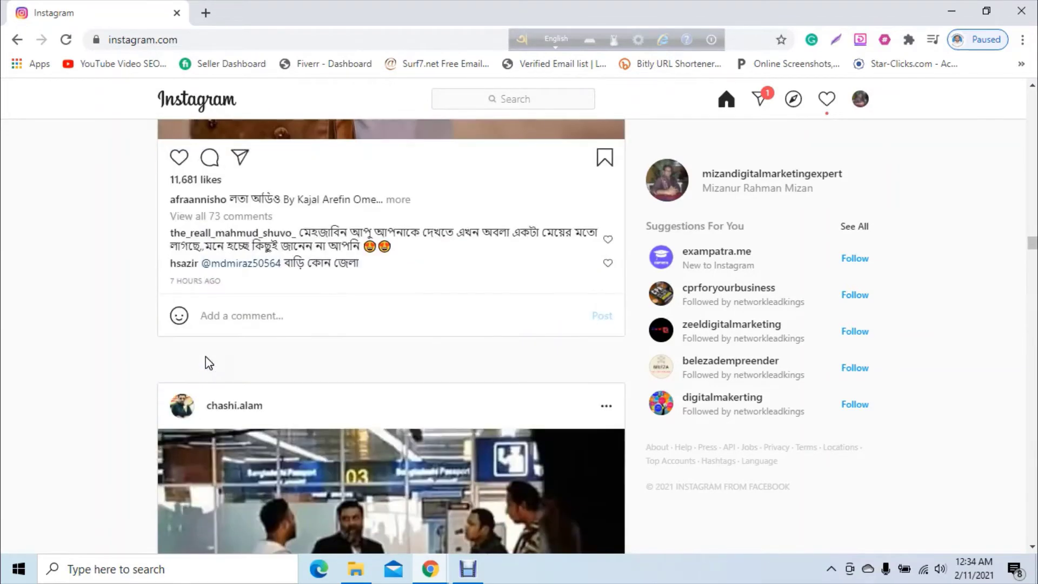
{"action": "scroll", "coordinate": [205, 357], "scroll_direction": "down", "scroll_amount": 4}
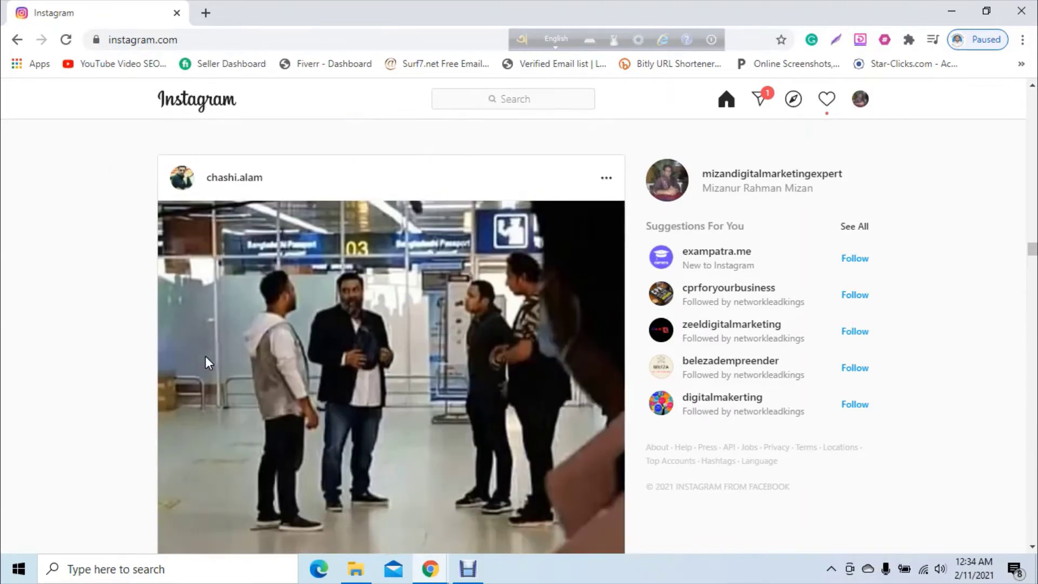
{"action": "scroll", "coordinate": [205, 357], "scroll_direction": "down", "scroll_amount": 6}
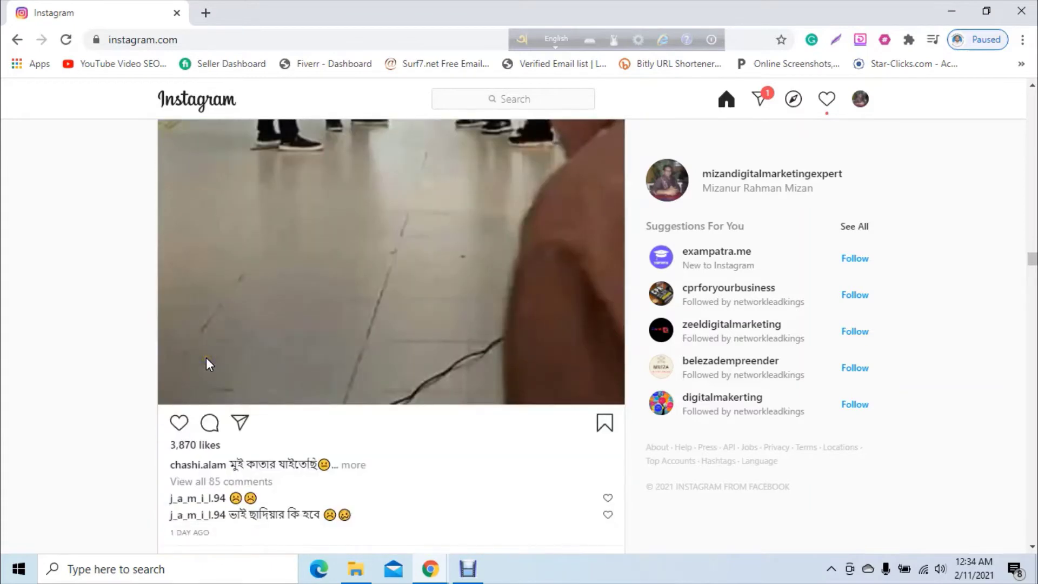
{"action": "scroll", "coordinate": [214, 359], "scroll_direction": "down", "scroll_amount": 10}
{"action": "scroll", "coordinate": [221, 379], "scroll_direction": "up", "scroll_amount": 7}
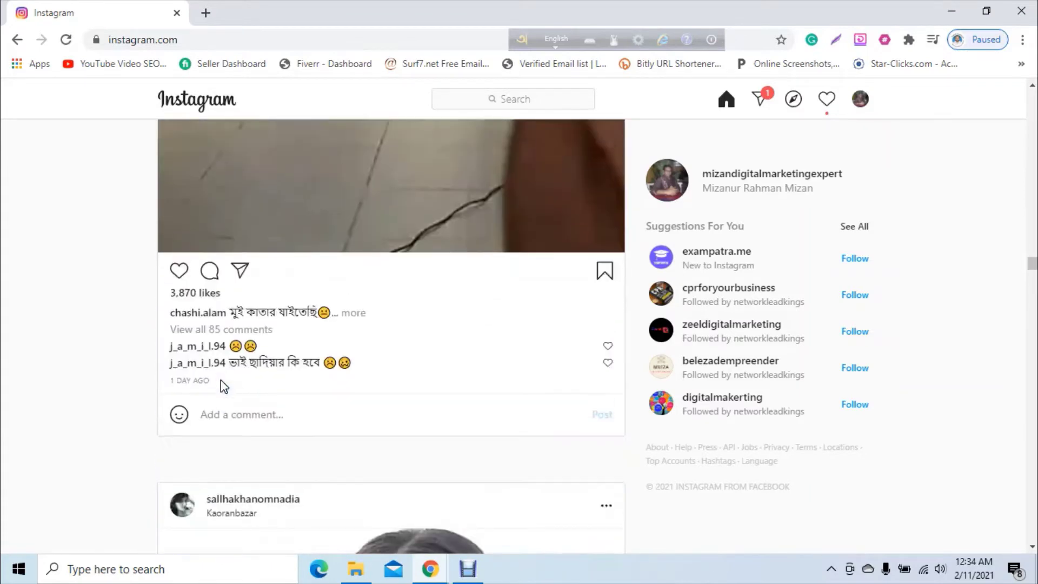
{"action": "scroll", "coordinate": [248, 383], "scroll_direction": "up", "scroll_amount": 5}
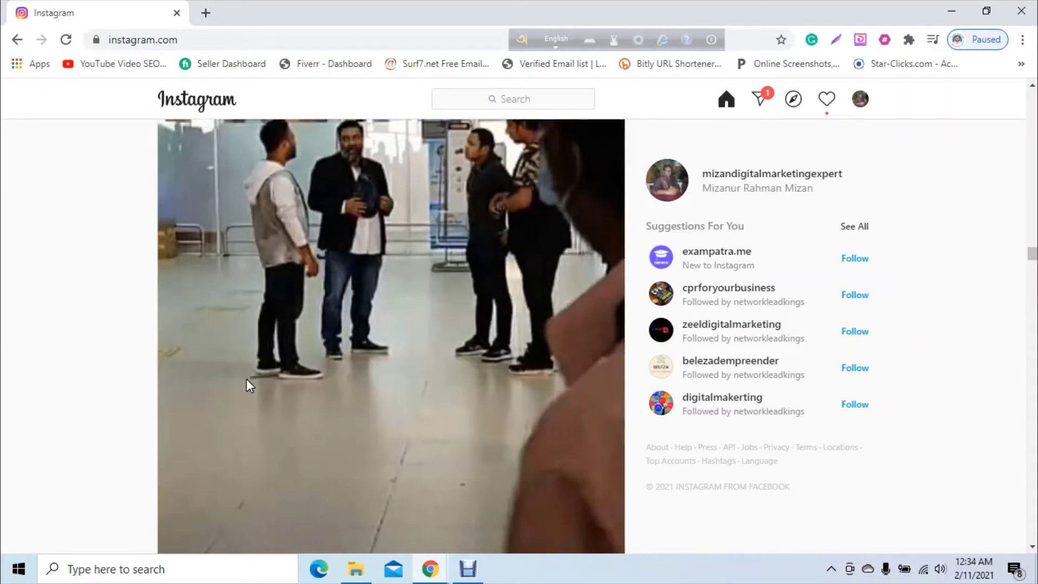
{"action": "scroll", "coordinate": [247, 380], "scroll_direction": "up", "scroll_amount": 8}
{"action": "scroll", "coordinate": [248, 383], "scroll_direction": "up", "scroll_amount": 7}
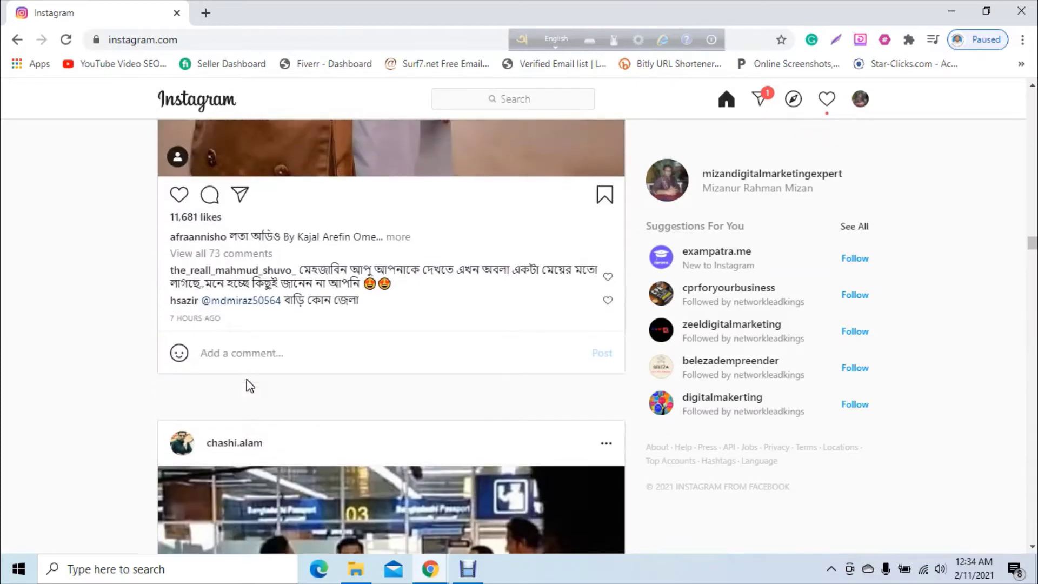
{"action": "scroll", "coordinate": [247, 383], "scroll_direction": "up", "scroll_amount": 8}
{"action": "scroll", "coordinate": [249, 385], "scroll_direction": "up", "scroll_amount": 18}
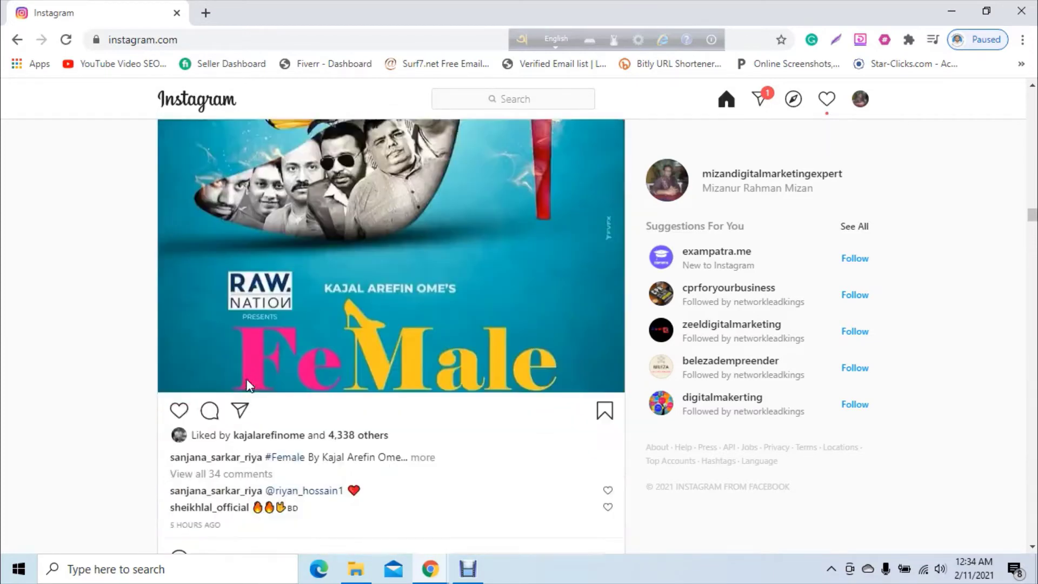
{"action": "scroll", "coordinate": [247, 385], "scroll_direction": "up", "scroll_amount": 14}
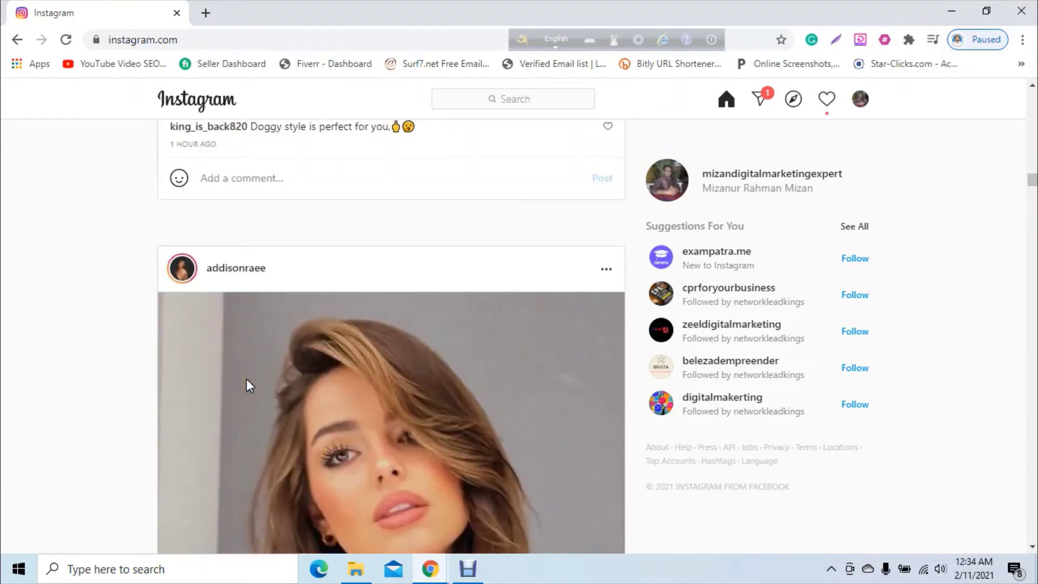
{"action": "scroll", "coordinate": [247, 384], "scroll_direction": "up", "scroll_amount": 9}
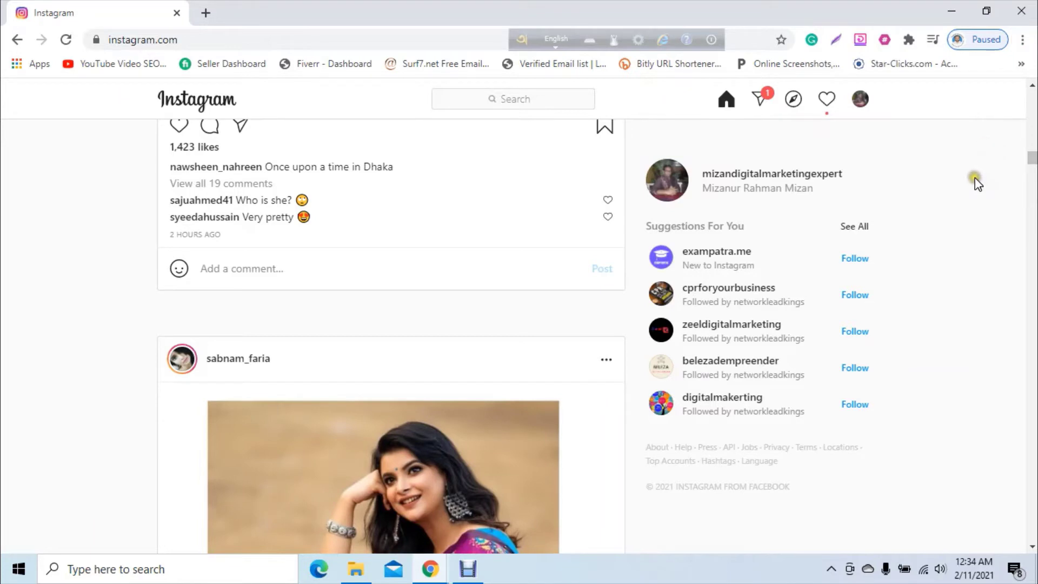
Open the browser's developer tools for the Instagram page
{"action": "left_click", "coordinate": [1022, 43]}
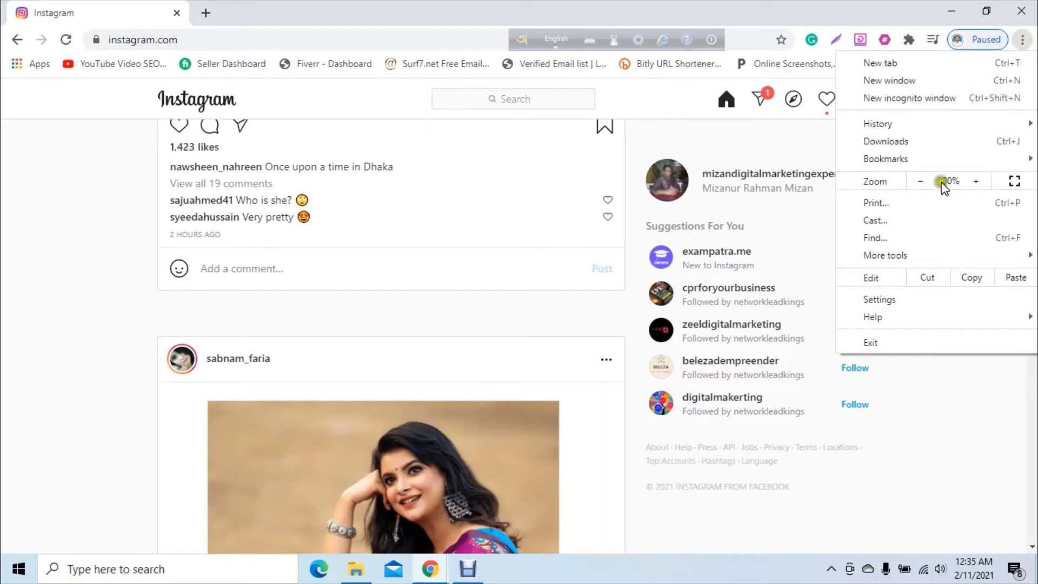
{"action": "mouse_move", "coordinate": [898, 256]}
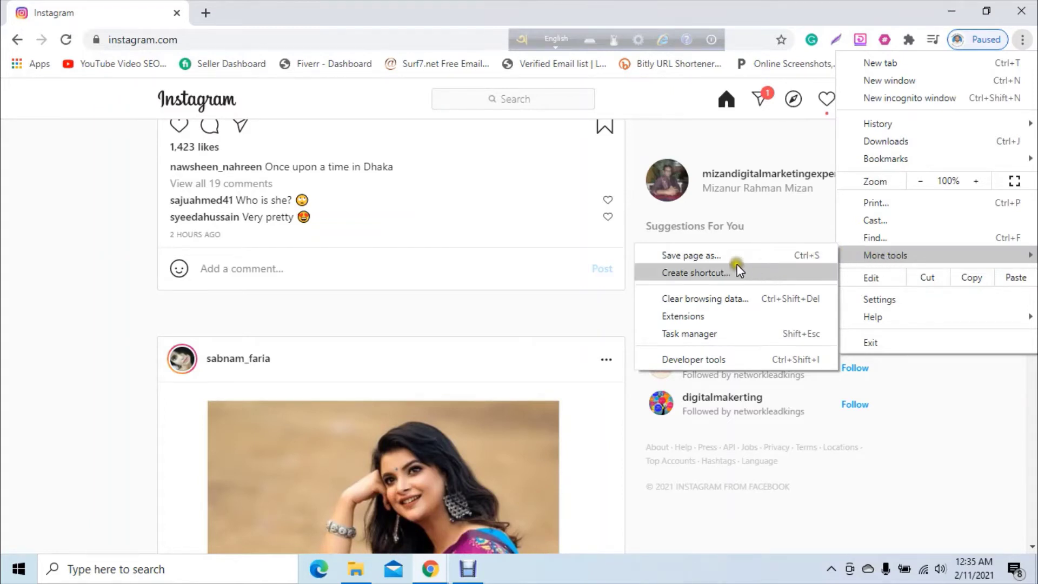
{"action": "left_click", "coordinate": [704, 361]}
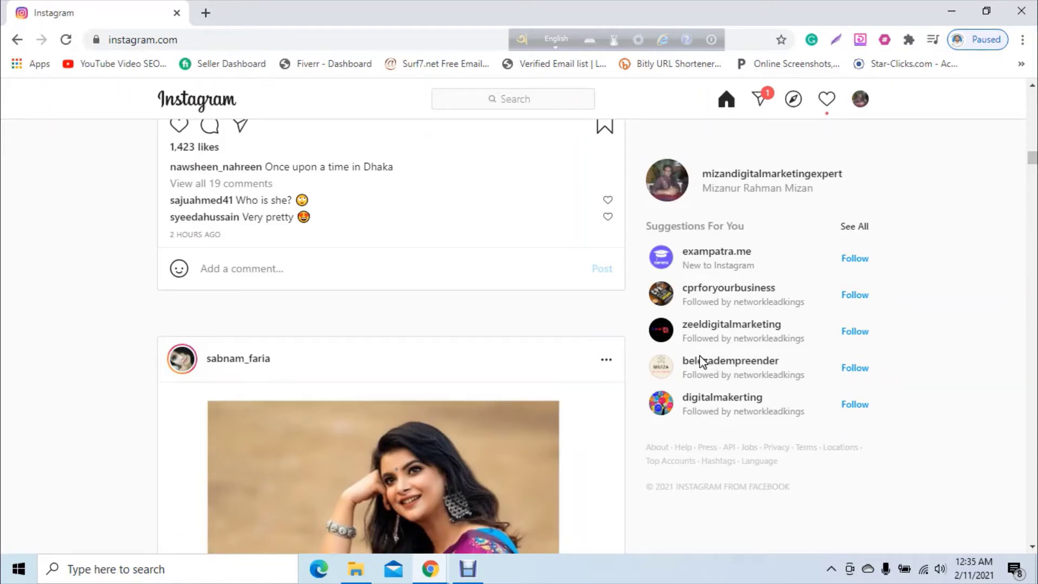
{"action": "key", "text": "ctrl+shift+i"}
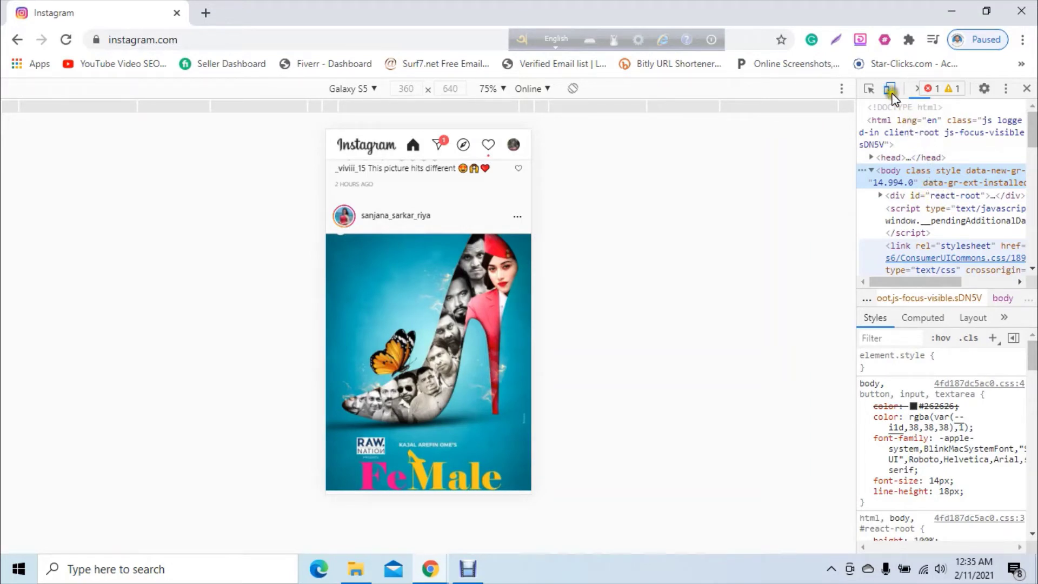
{"action": "left_click", "coordinate": [868, 87]}
{"action": "left_click", "coordinate": [870, 89]}
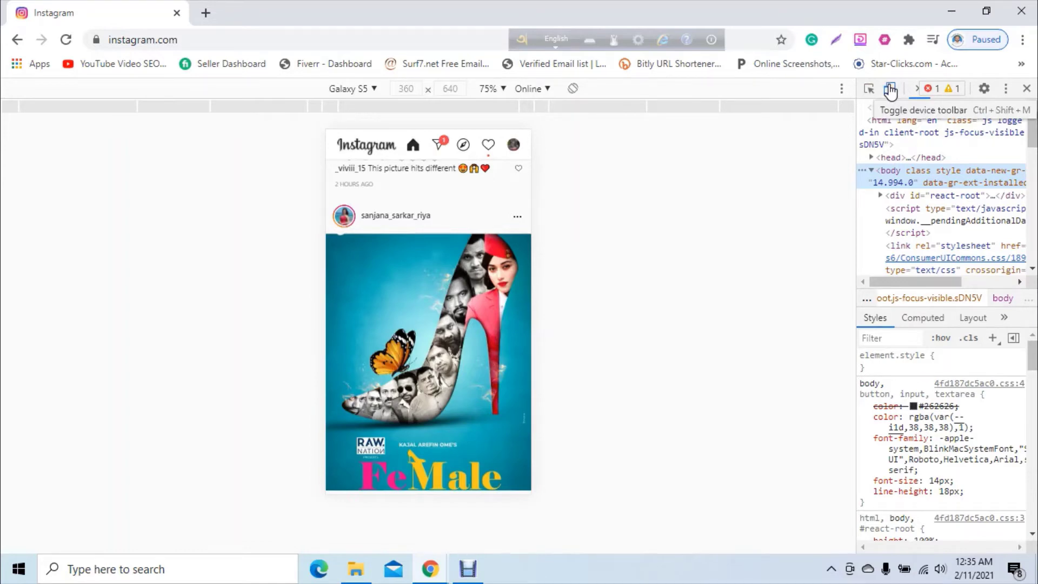
{"action": "left_click", "coordinate": [890, 90]}
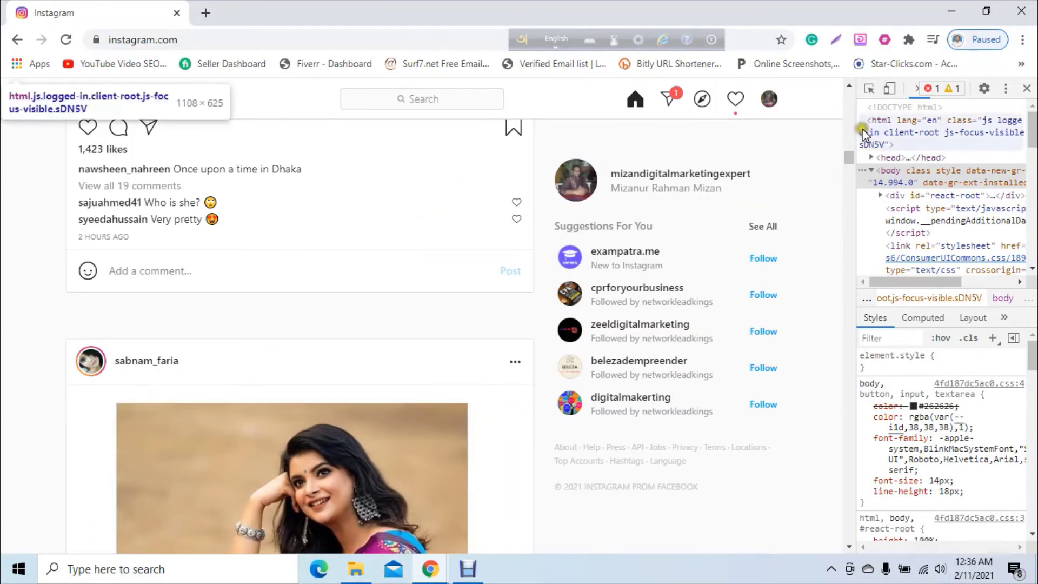
{"action": "left_click", "coordinate": [888, 91]}
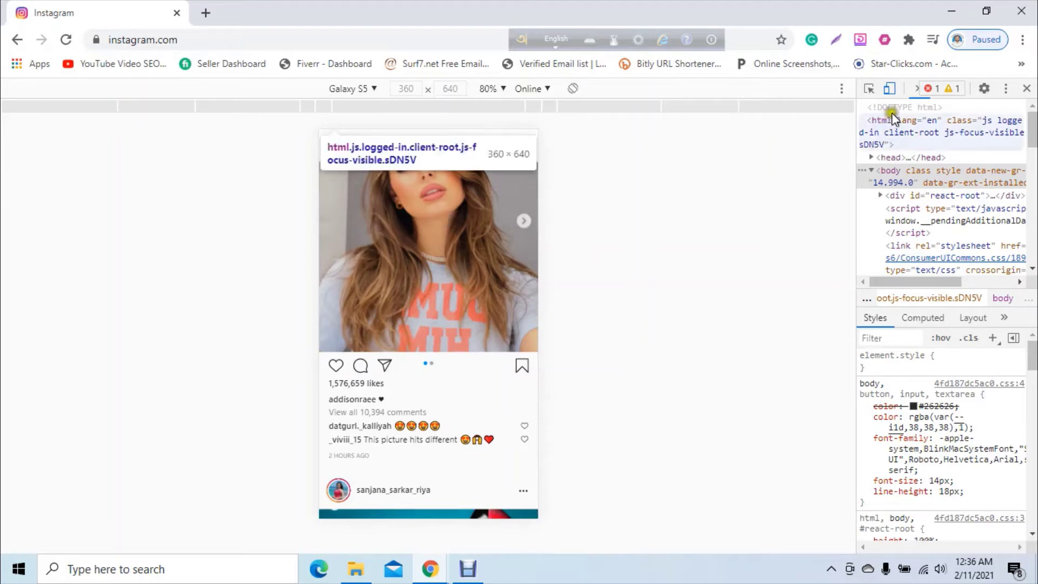
{"action": "left_click", "coordinate": [889, 90]}
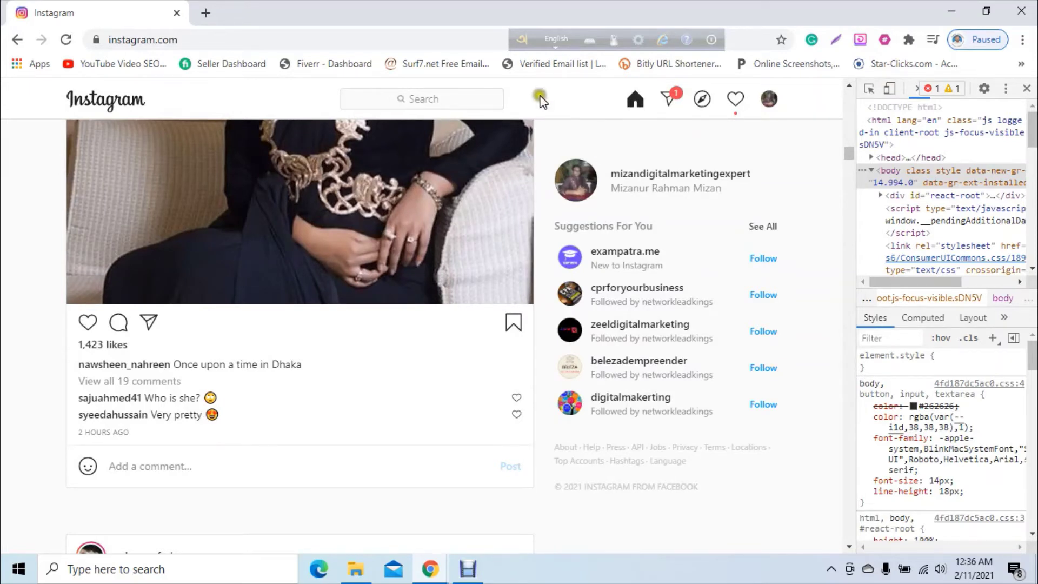
{"action": "left_click", "coordinate": [890, 90]}
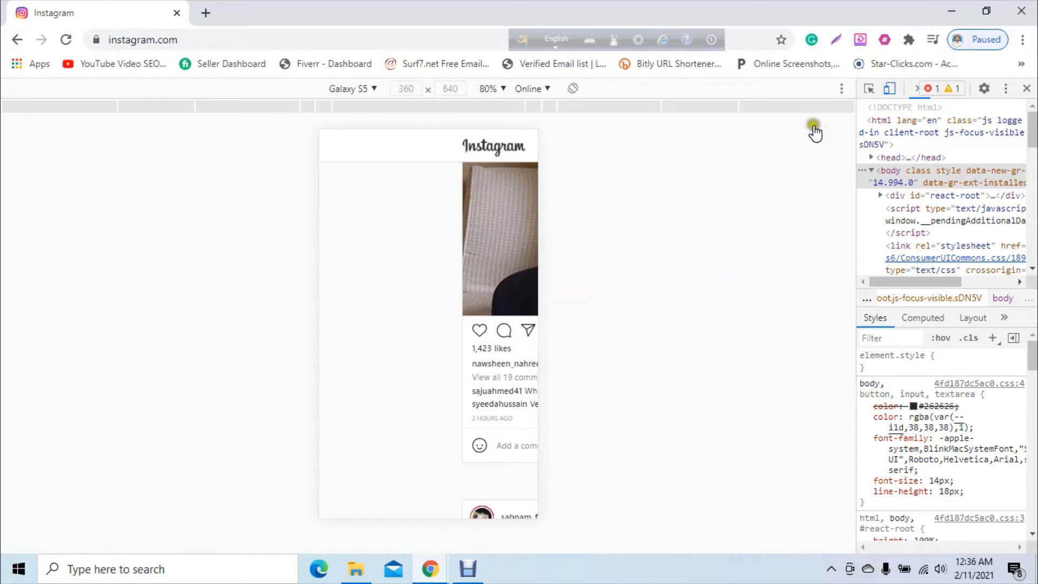
Preview the Instagram feed emulated as an iPhone X and switch the emulated device back to Galaxy S5
{"action": "left_click", "coordinate": [374, 90]}
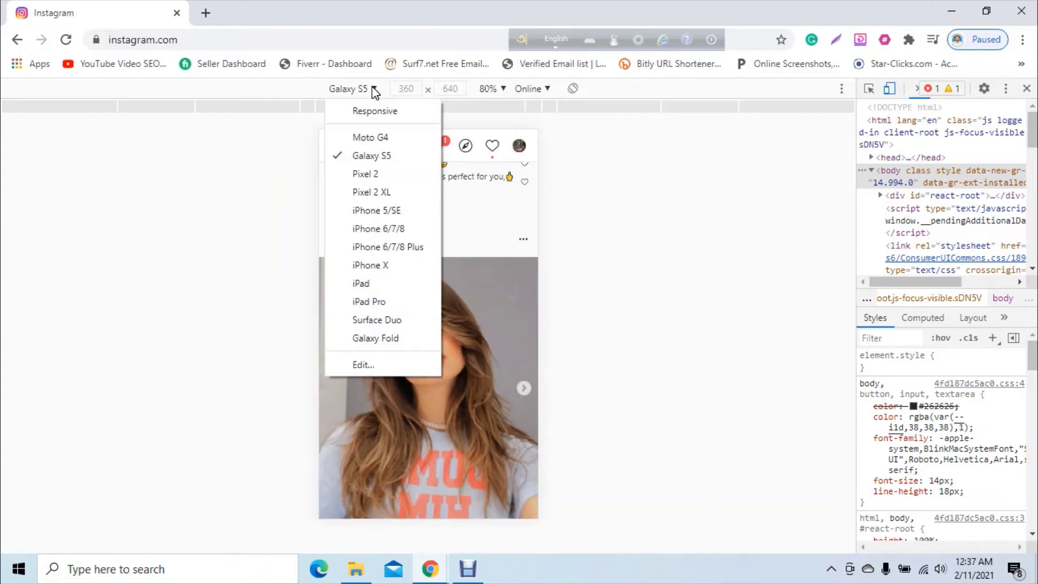
{"action": "left_click", "coordinate": [378, 286]}
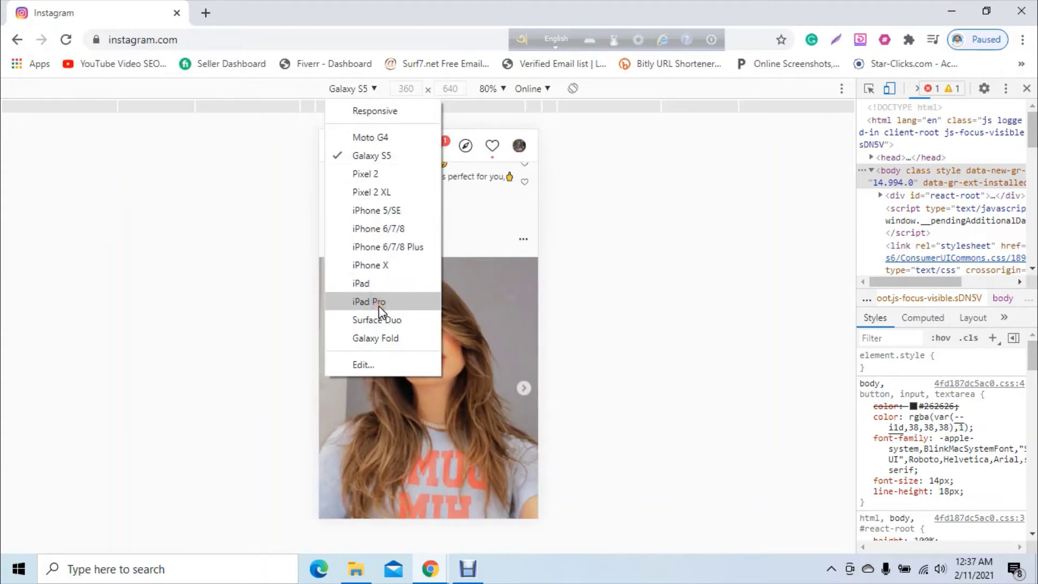
{"action": "left_click", "coordinate": [384, 230]}
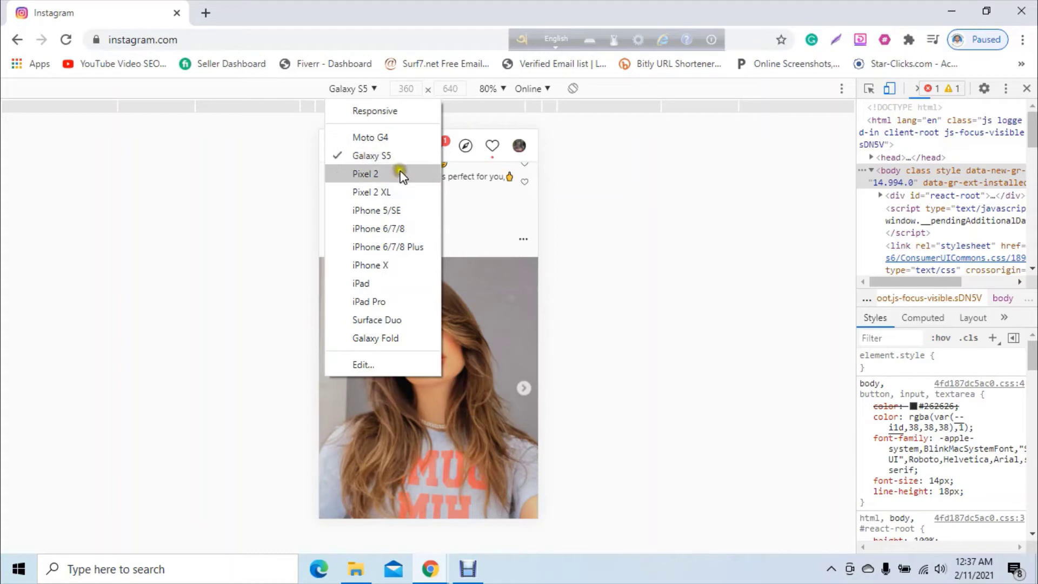
{"action": "left_click", "coordinate": [369, 266]}
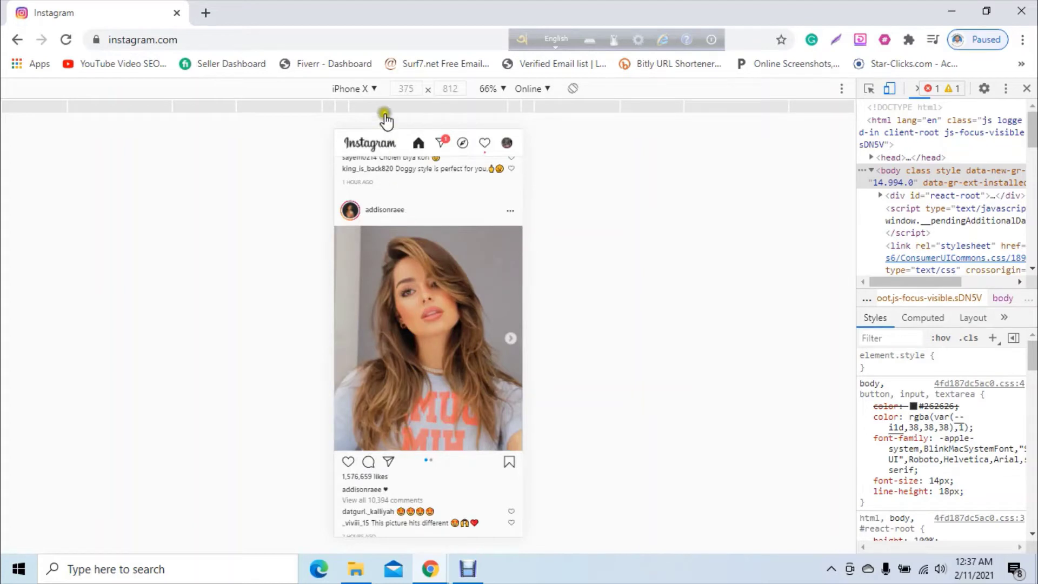
{"action": "left_click", "coordinate": [368, 88]}
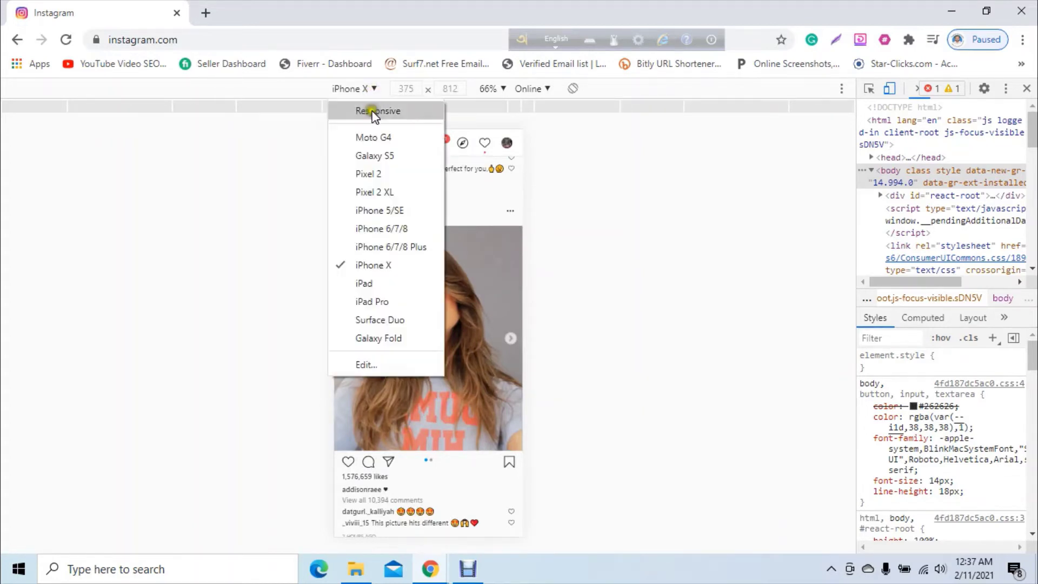
{"action": "left_click", "coordinate": [372, 157]}
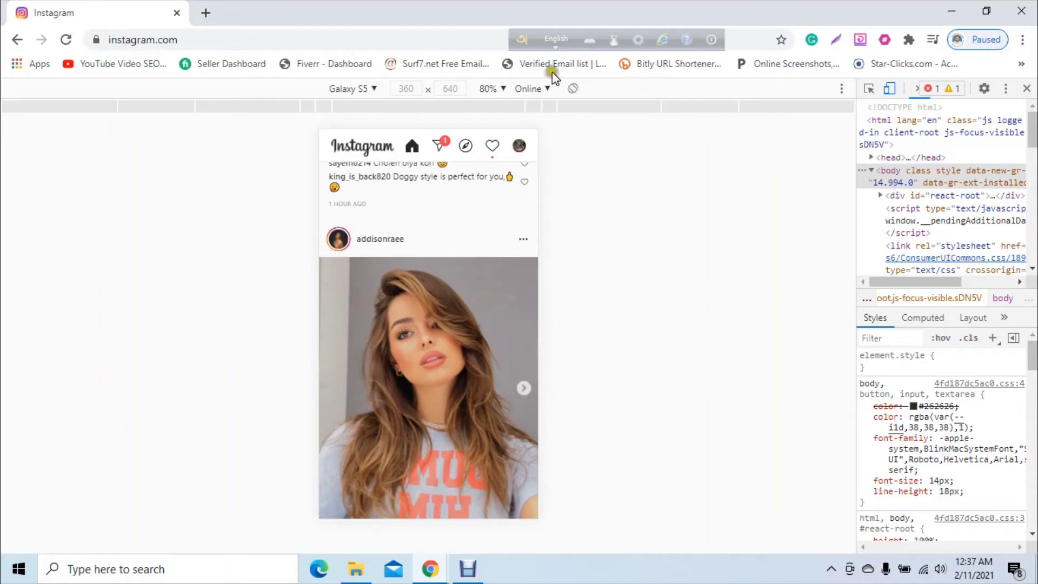
Preview the emulated page at 75% zoom and reselect the Galaxy S5 device to reset the zoom
{"action": "left_click", "coordinate": [504, 90]}
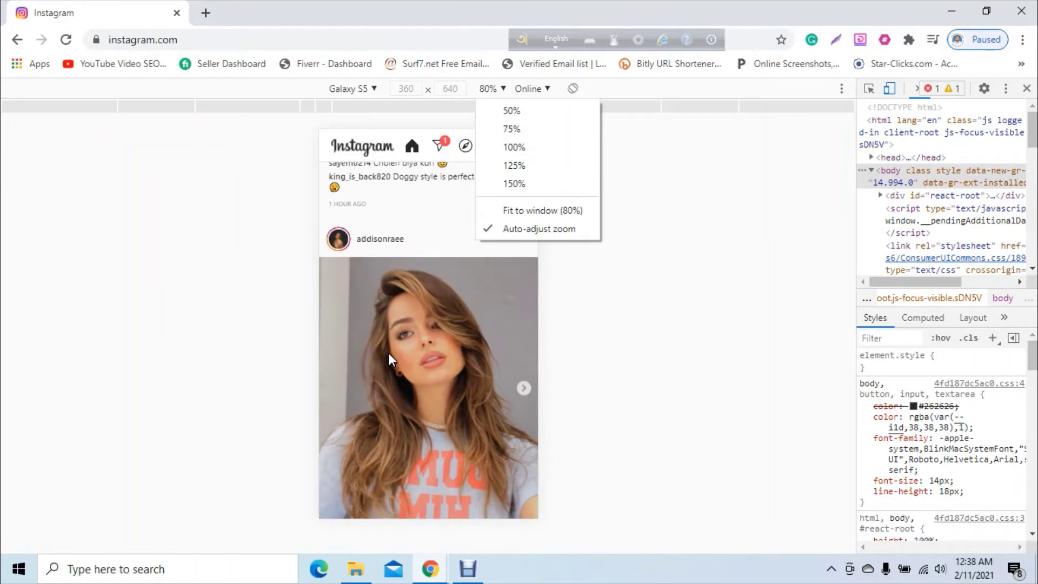
{"action": "left_click", "coordinate": [516, 130]}
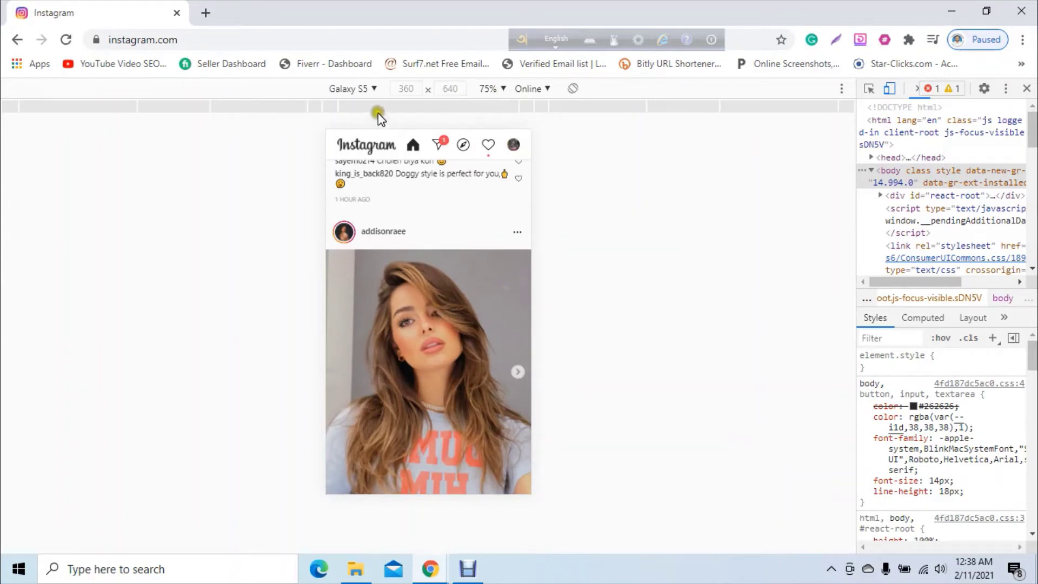
{"action": "left_click", "coordinate": [371, 88]}
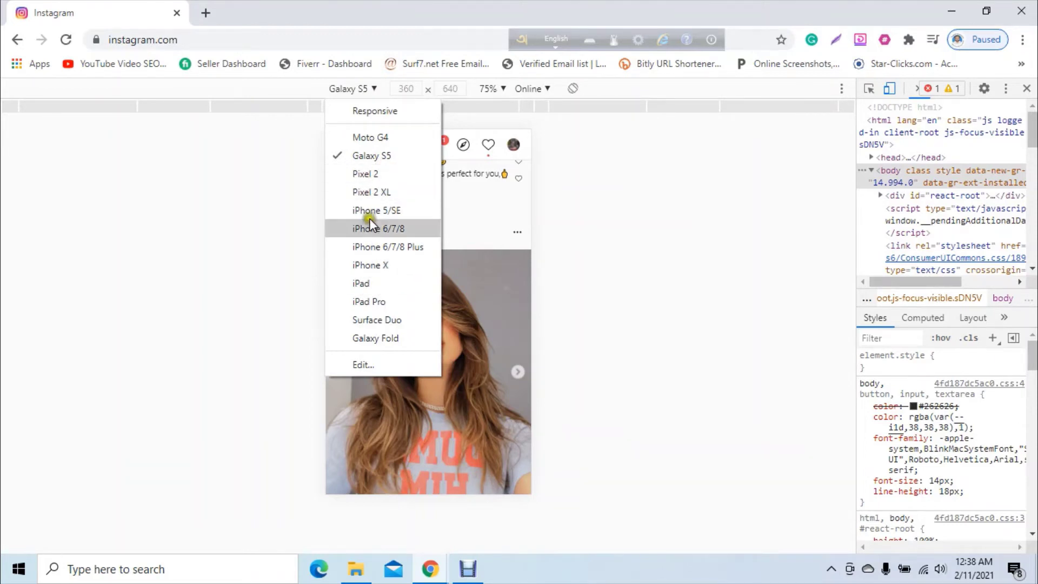
{"action": "left_click", "coordinate": [385, 158]}
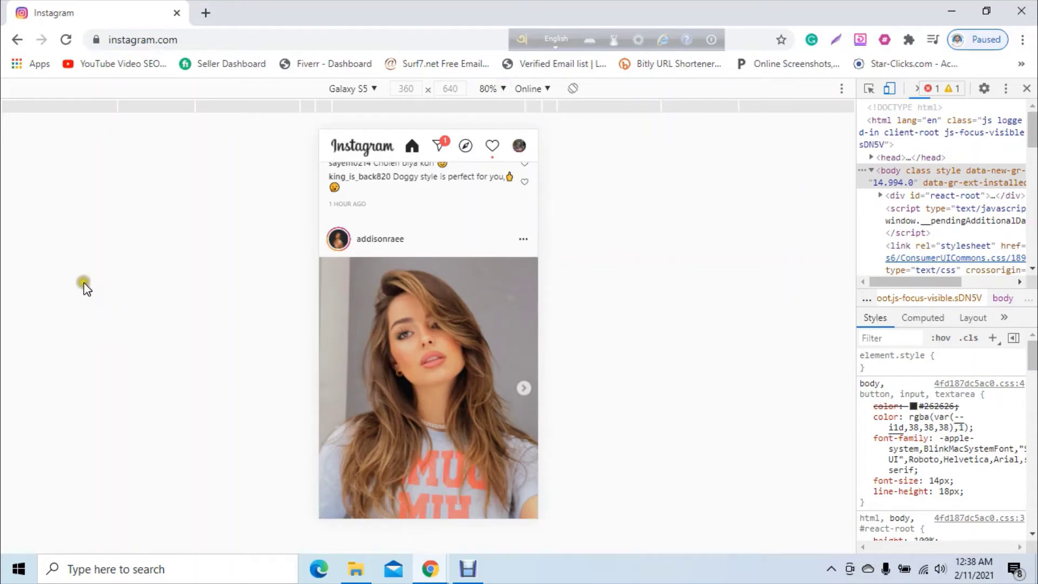
Reload Instagram in the mobile view and start a photo post with "Social media manager gis image-01" from My Fiverr Gig Pictures, continuing to its details
{"action": "left_click", "coordinate": [68, 39]}
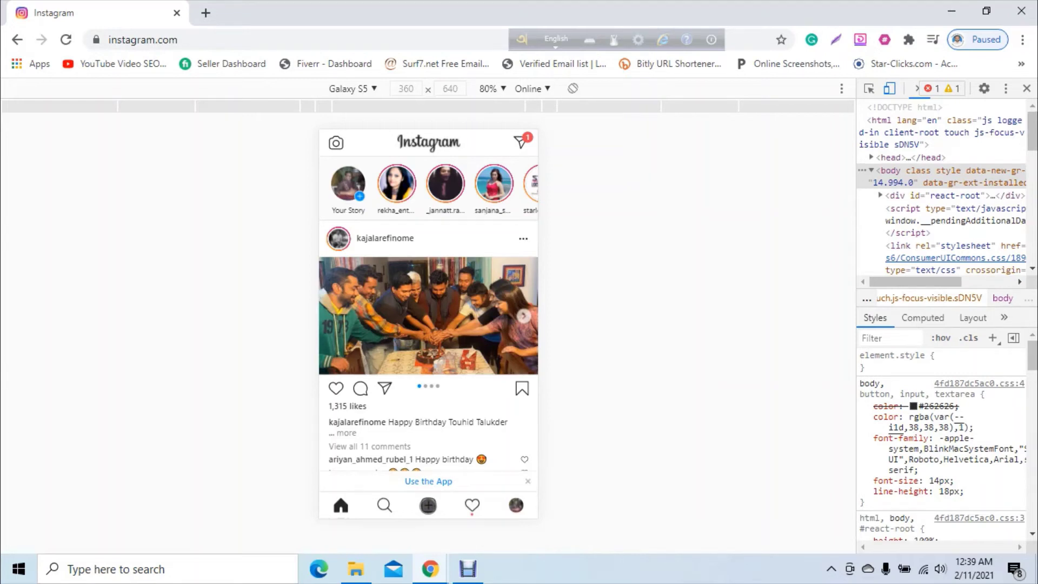
{"action": "left_click", "coordinate": [429, 505]}
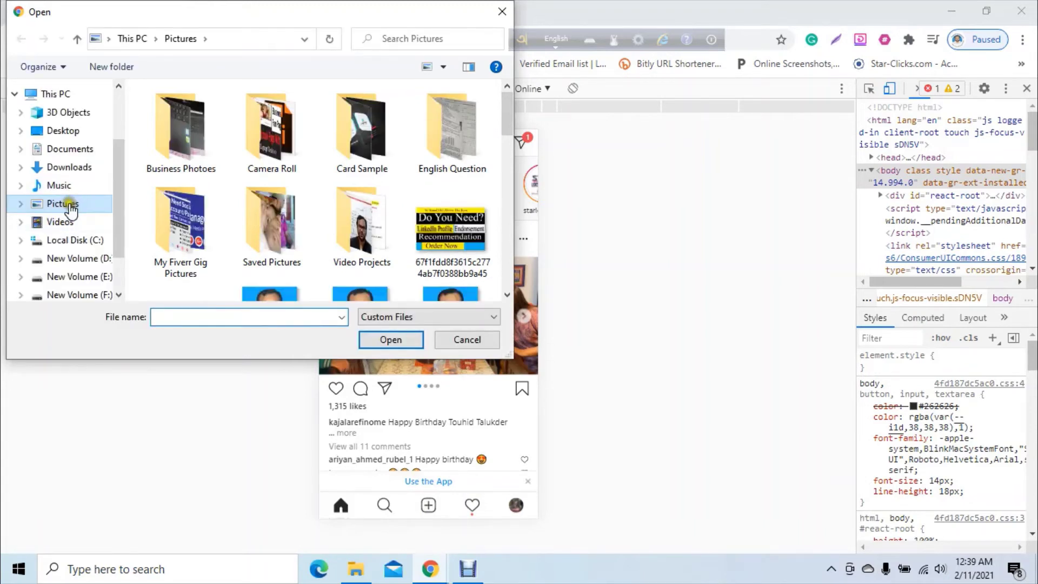
{"action": "left_click", "coordinate": [185, 236]}
{"action": "double_click", "coordinate": [185, 236]}
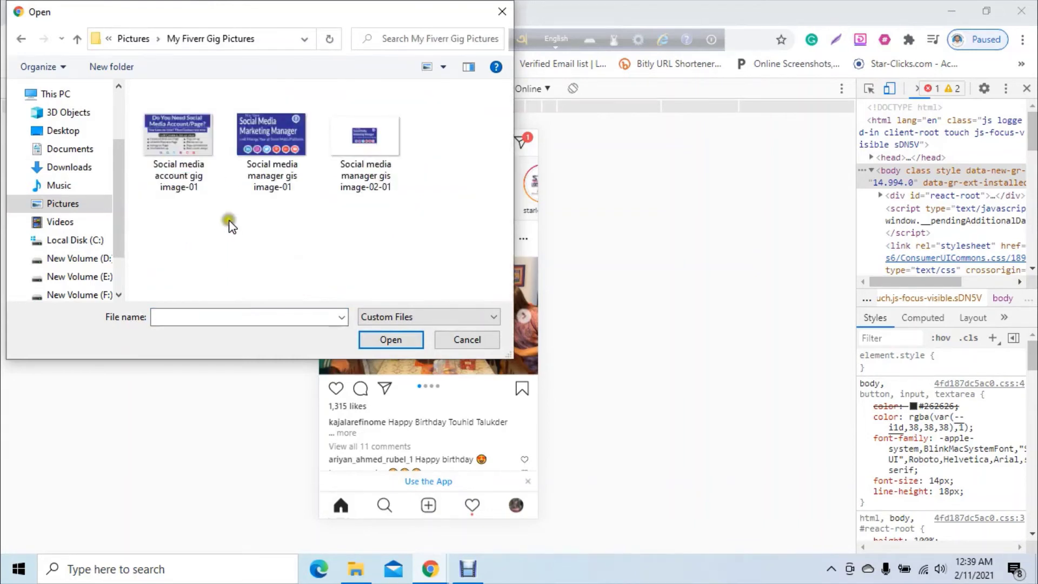
{"action": "double_click", "coordinate": [274, 138]}
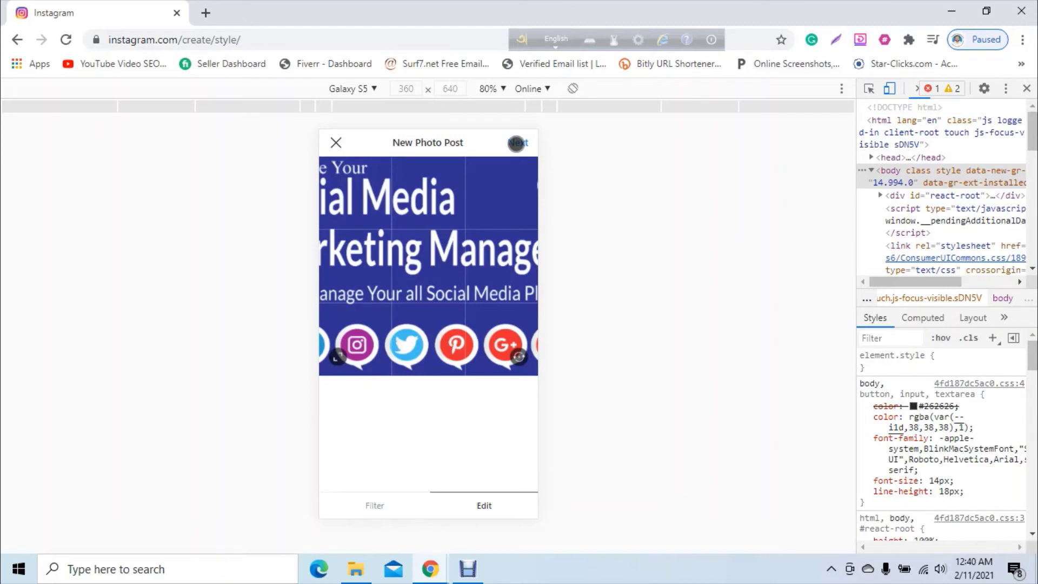
{"action": "left_click", "coordinate": [516, 142]}
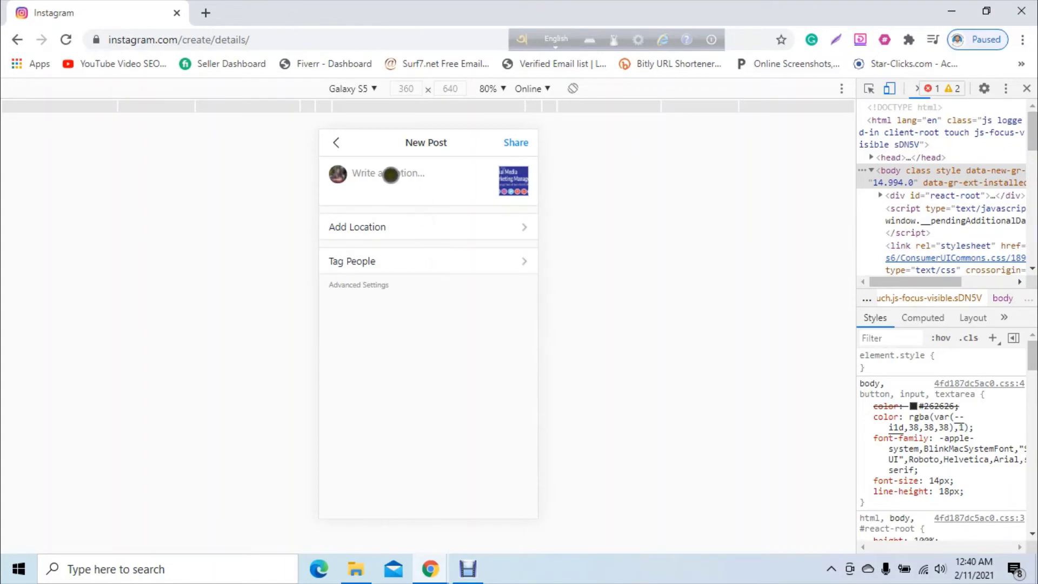
Write the caption "I am a digital marketer. I want to be your social media marketing manager. Just contact me." followed by a line break
{"action": "left_click", "coordinate": [390, 174]}
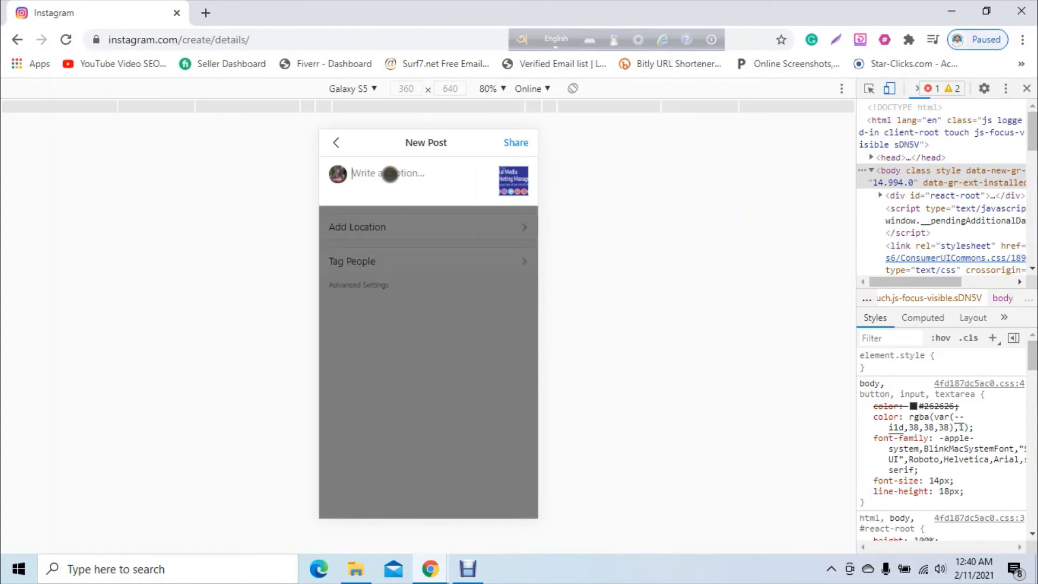
{"action": "type", "text": "I am"}
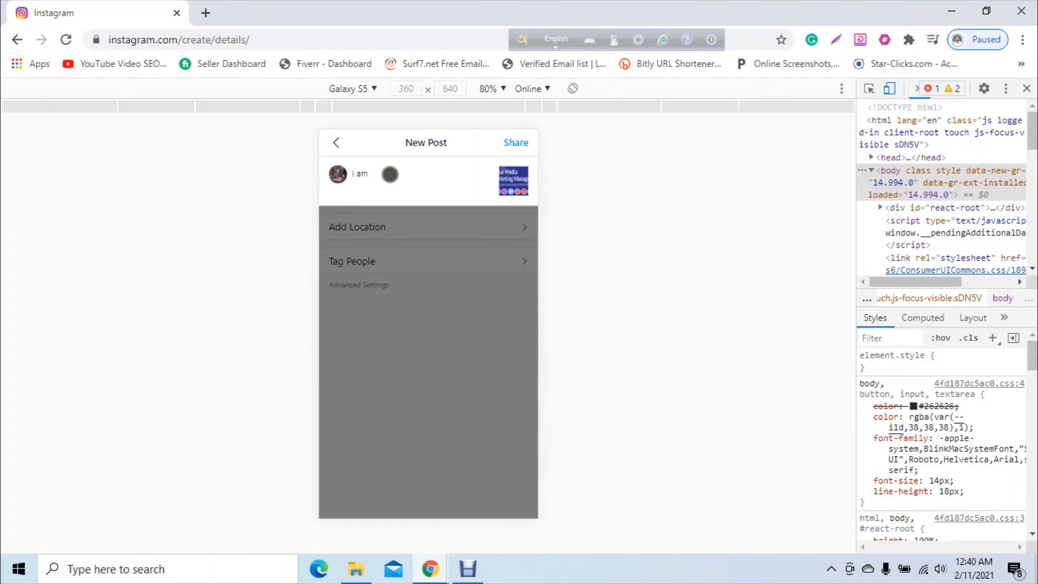
{"action": "type", "text": " a digital marketer"}
{"action": "type", "text": ". I wa"}
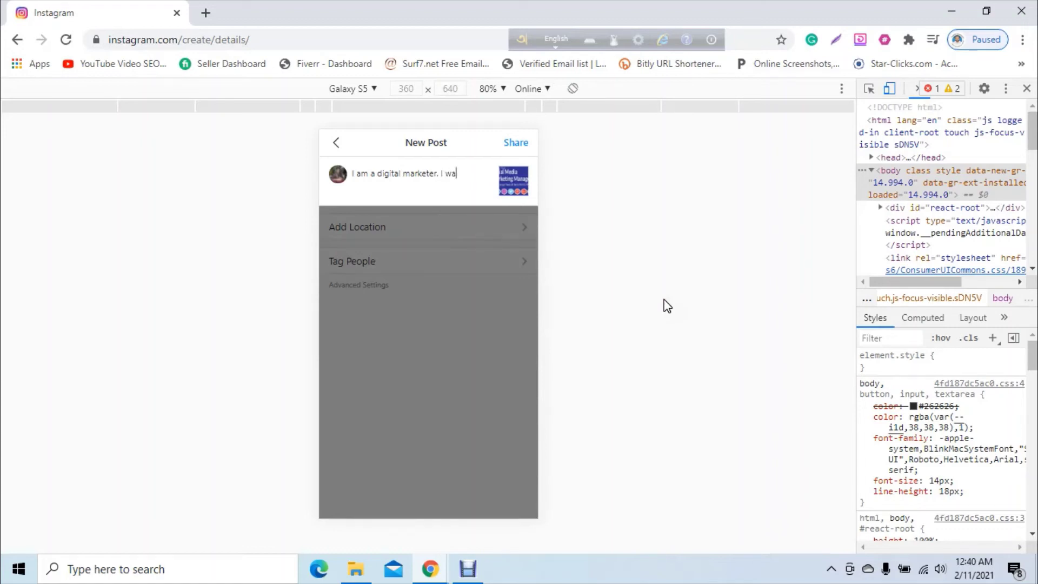
{"action": "type", "text": "nt to be your socia"}
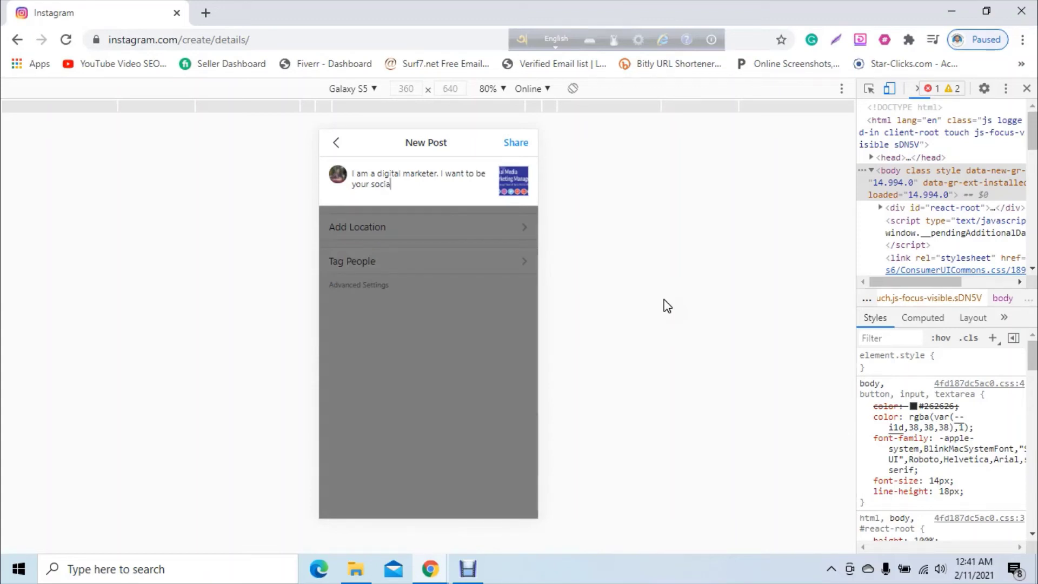
{"action": "type", "text": "l media market"}
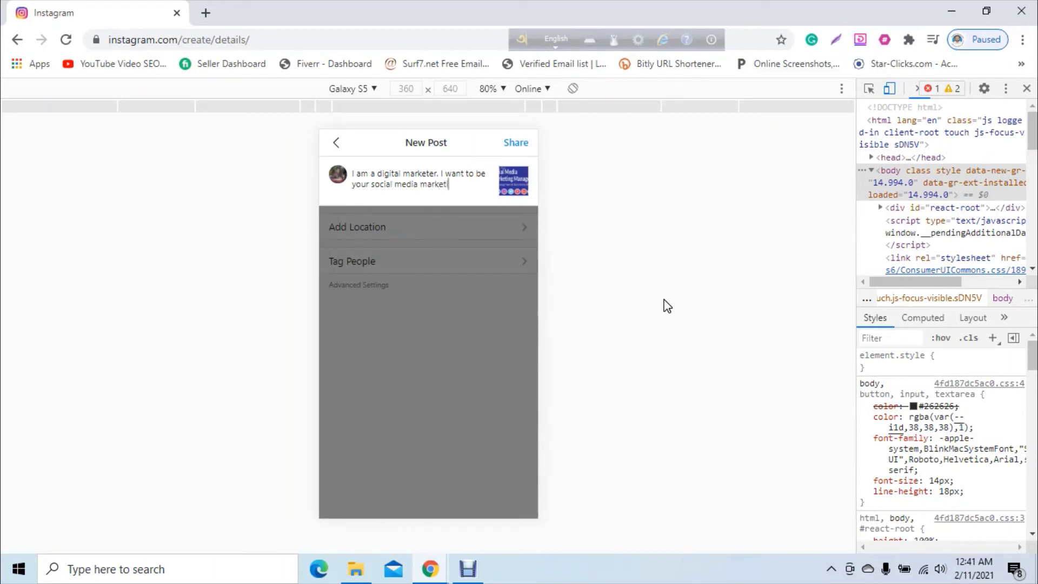
{"action": "type", "text": "ing manager. Just"}
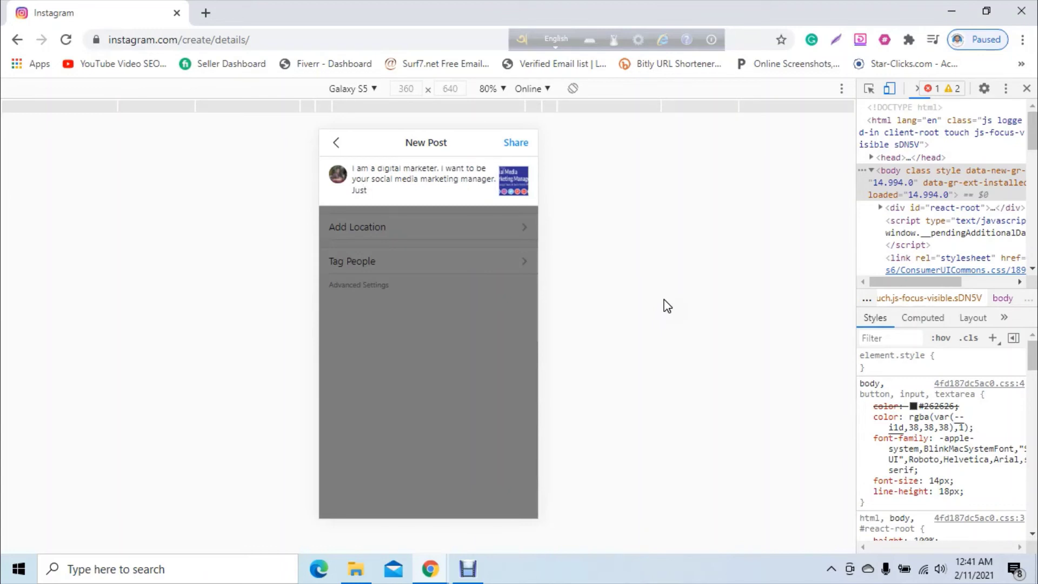
{"action": "type", "text": " conc"}
{"action": "key", "text": "BackSpace"}
{"action": "key", "text": "BackSpace"}
{"action": "type", "text": "tact me."}
{"action": "key", "text": "Return"}
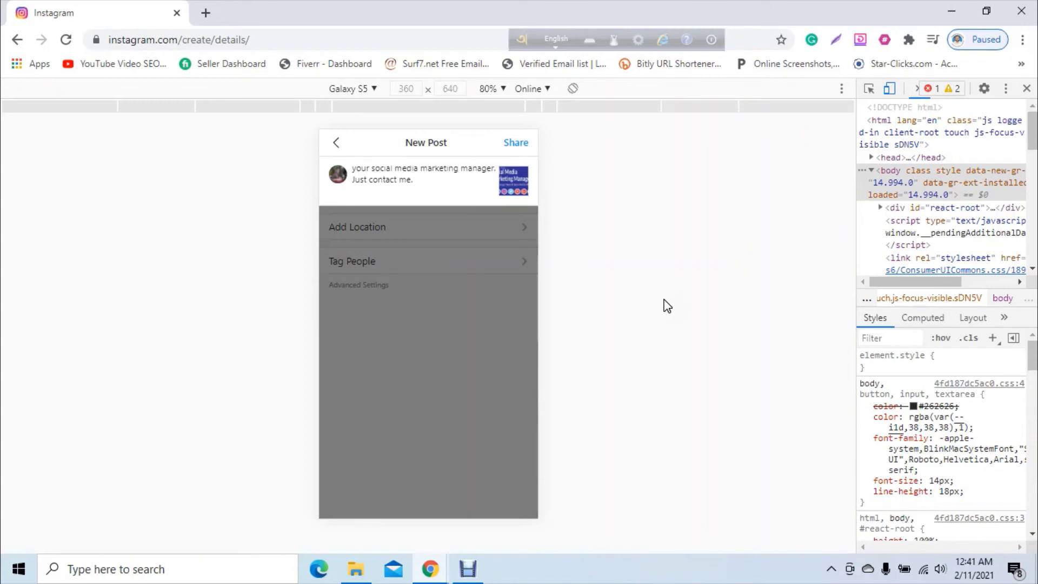
Add the suggested hashtags #digitalmarketing and #socialmedia on the caption's new line
{"action": "type", "text": "#d"}
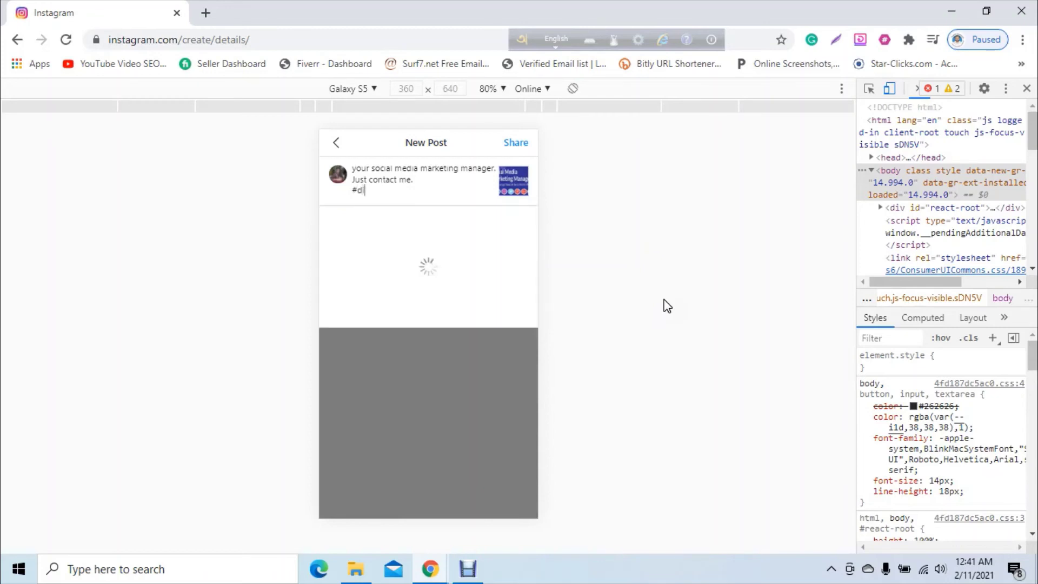
{"action": "type", "text": "igital"}
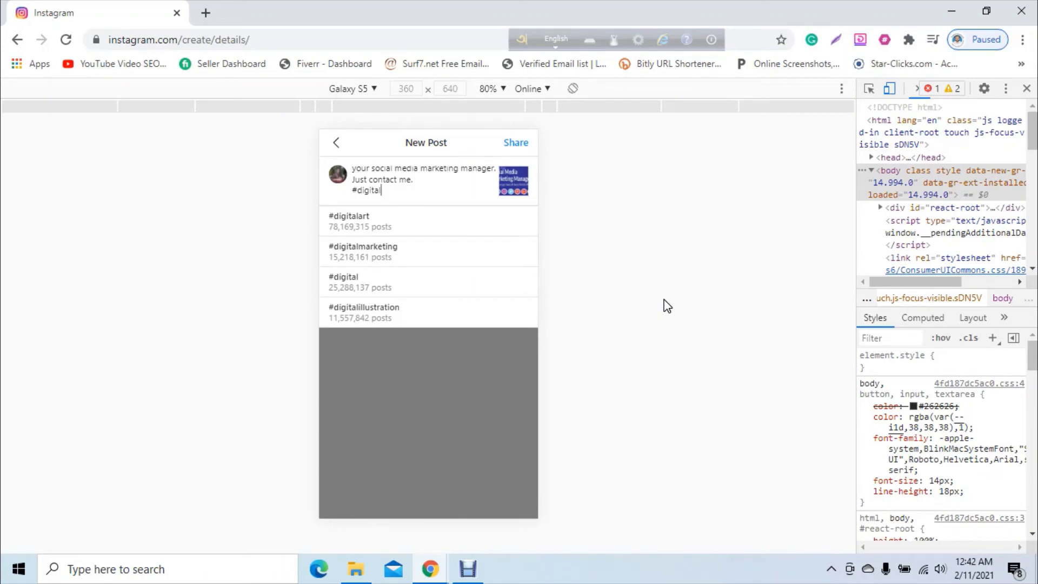
{"action": "left_click", "coordinate": [354, 252]}
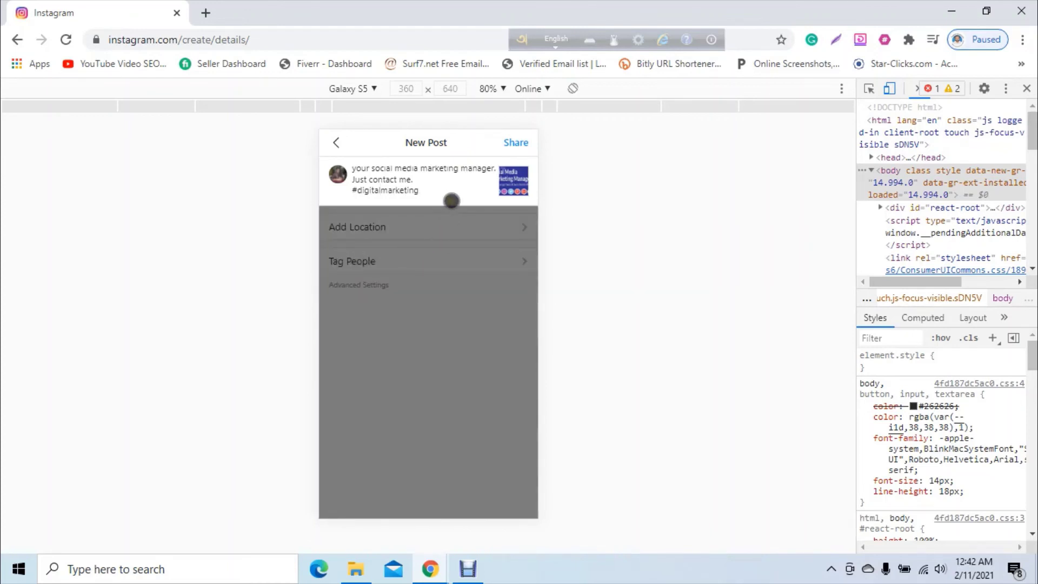
{"action": "type", "text": "#soc"}
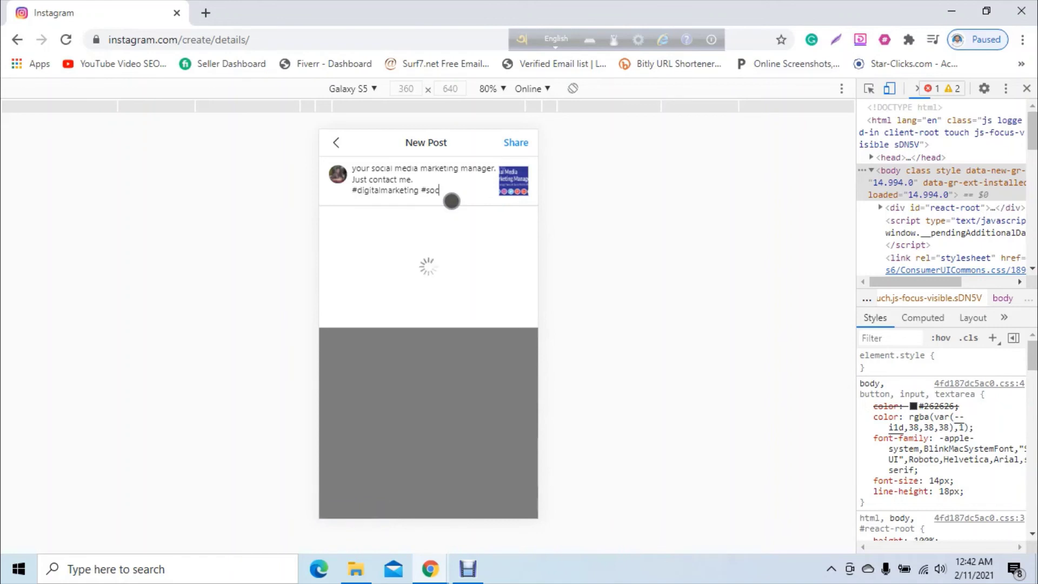
{"action": "type", "text": "ialmedi"}
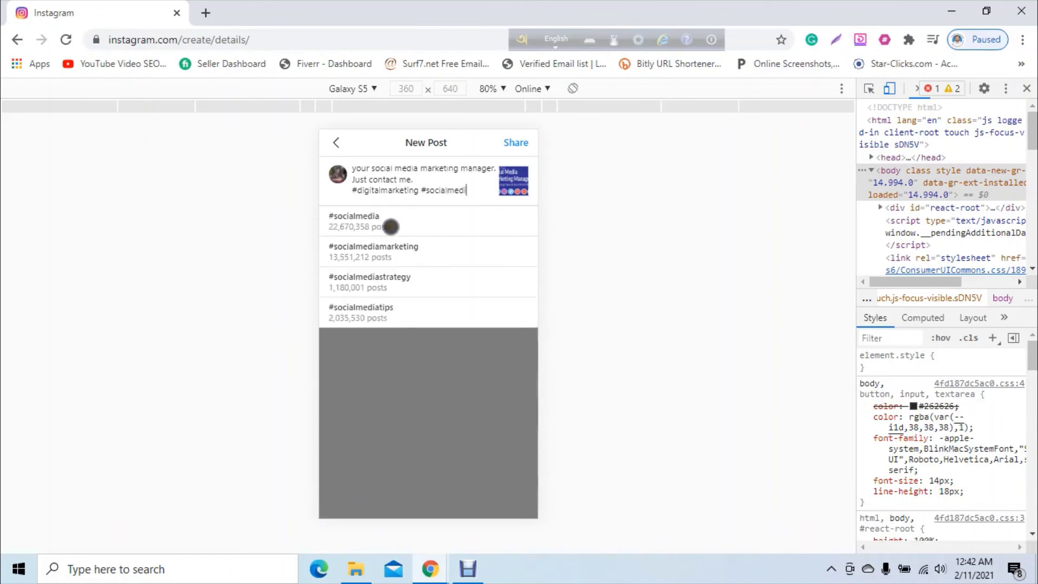
{"action": "left_click", "coordinate": [412, 226]}
Add the hashtag #socialmediamarketing after #socialmedia in the caption and start another hashtag
{"action": "type", "text": "#"}
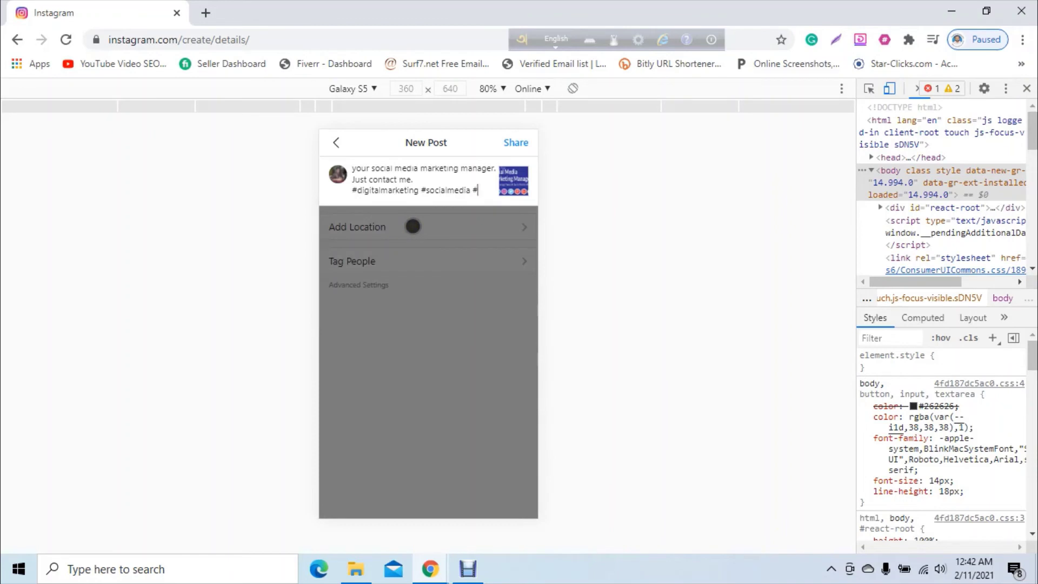
{"action": "type", "text": "soci"}
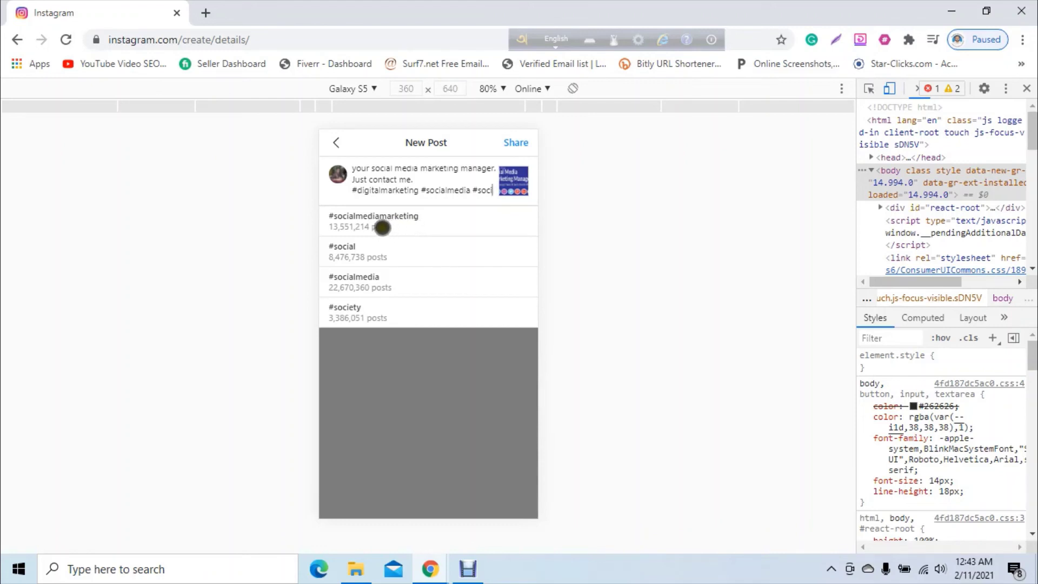
{"action": "key", "text": "BackSpace"}
{"action": "key", "text": "BackSpace"}
{"action": "key", "text": "BackSpace"}
{"action": "key", "text": "BackSpace"}
{"action": "key", "text": "BackSpace"}
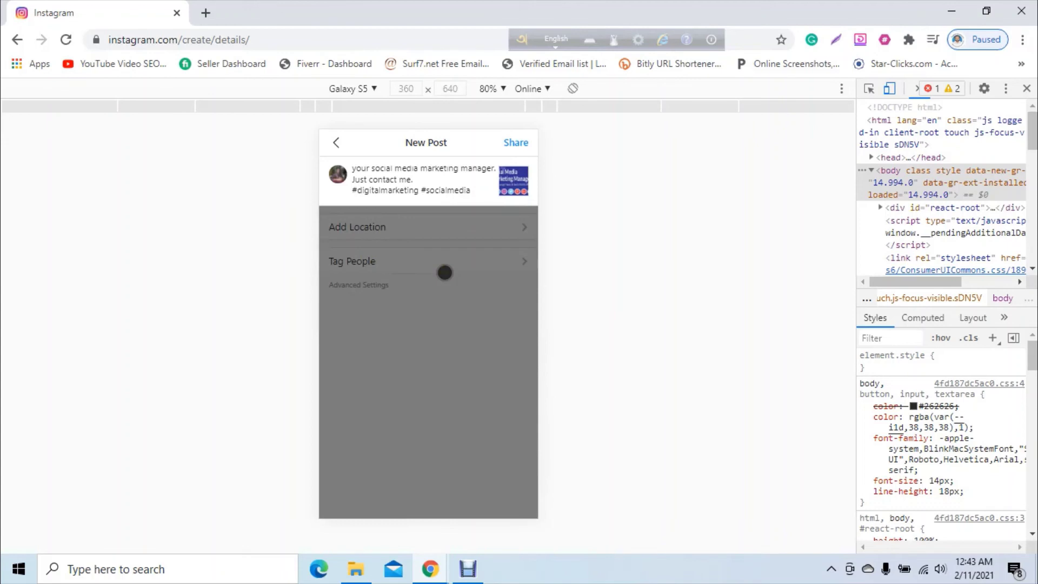
{"action": "type", "text": "#socialmediamarketing #"}
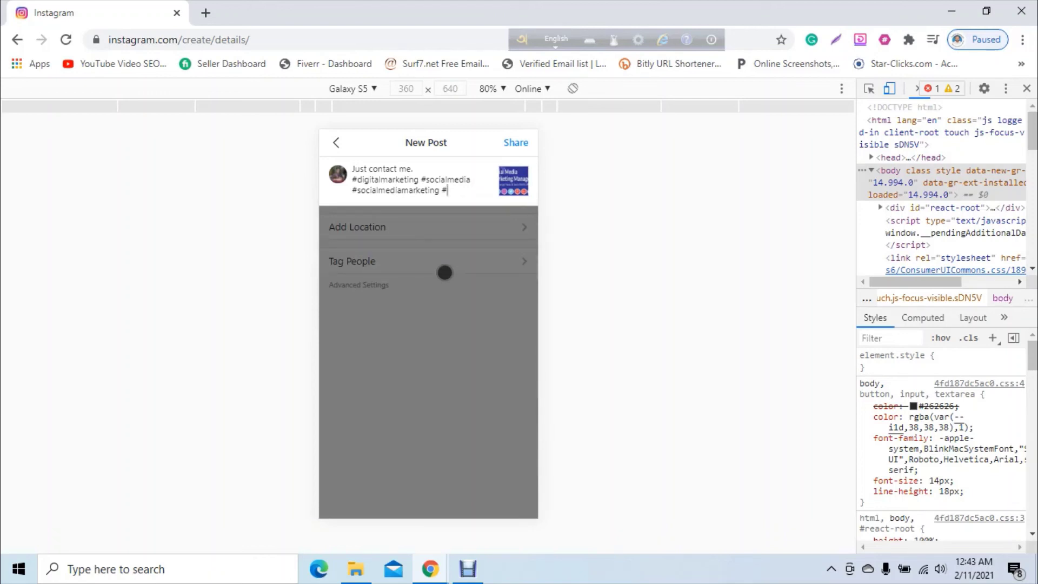
Complete the started hashtag as the suggested #emailmarketing and add the suggested hashtag #instagram after it in the caption
{"action": "type", "text": "email,a"}
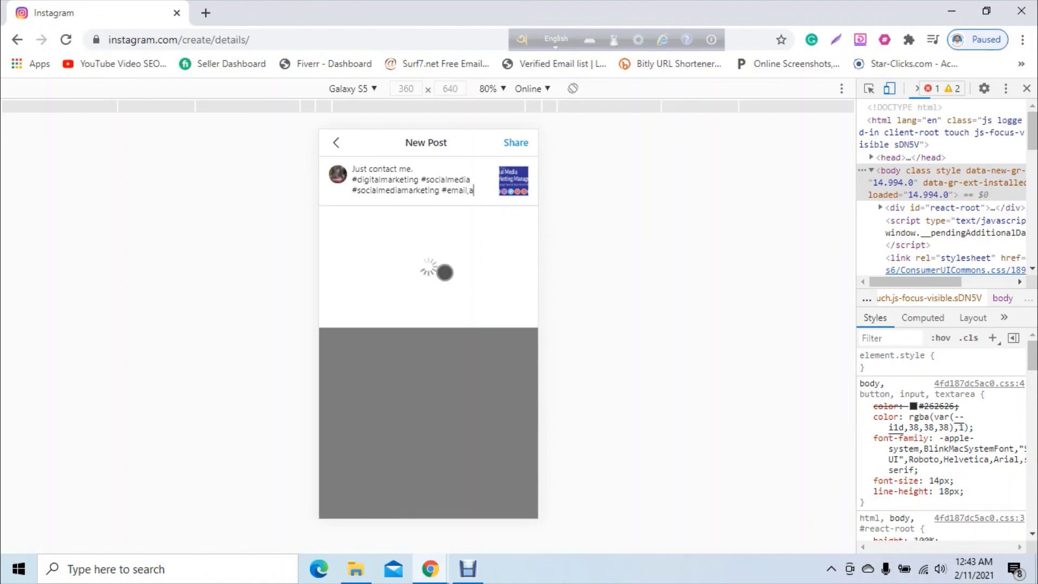
{"action": "key", "text": "BackSpace"}
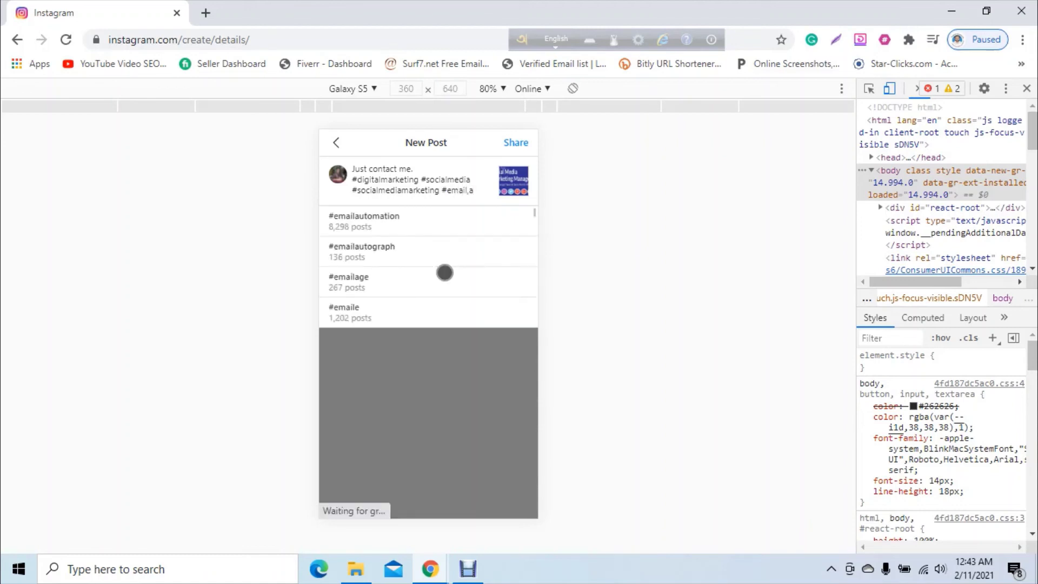
{"action": "key", "text": "BackSpace"}
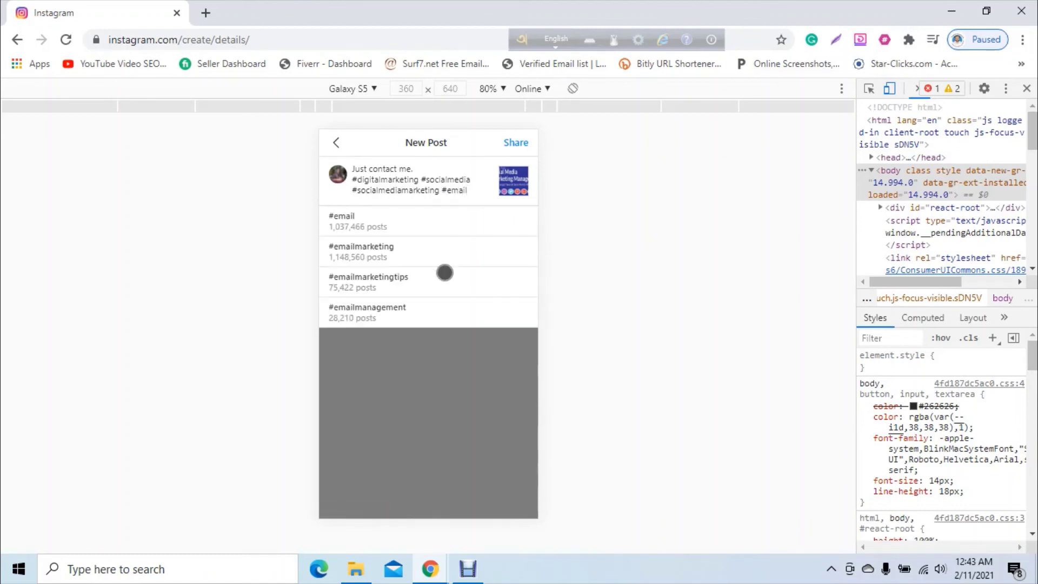
{"action": "type", "text": "mar"}
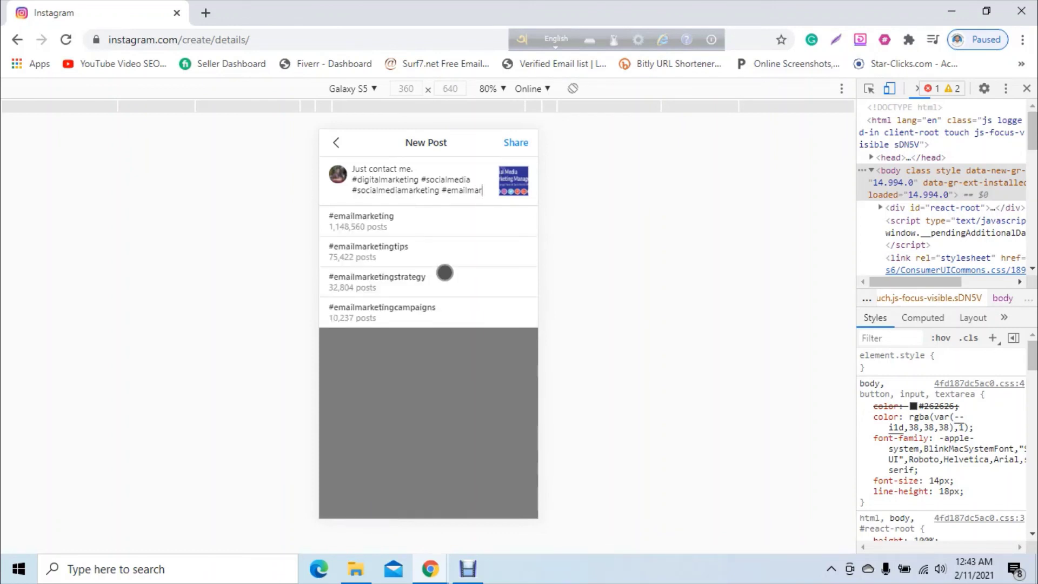
{"action": "left_click", "coordinate": [390, 221]}
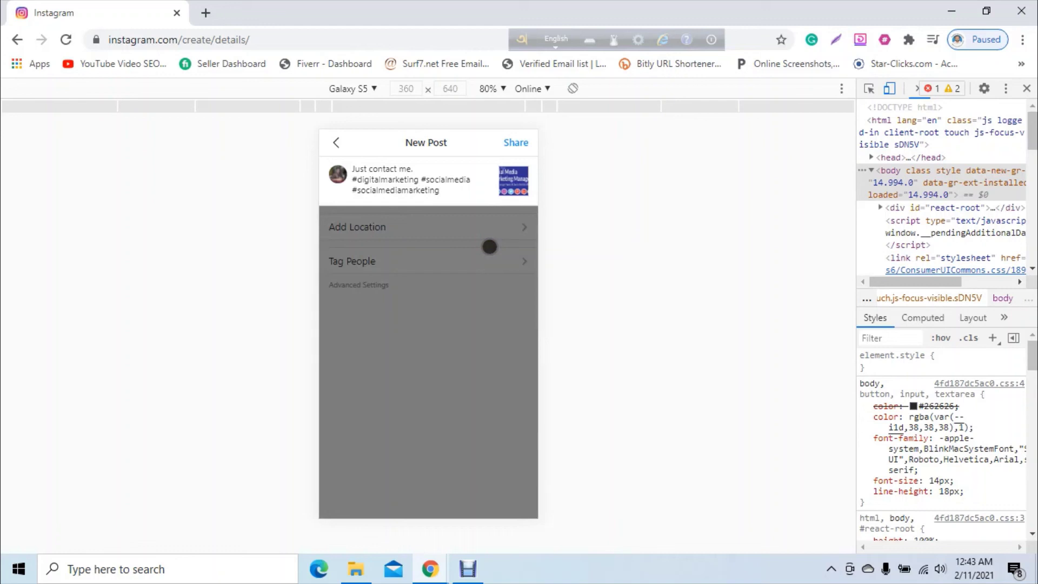
{"action": "type", "text": "#in"}
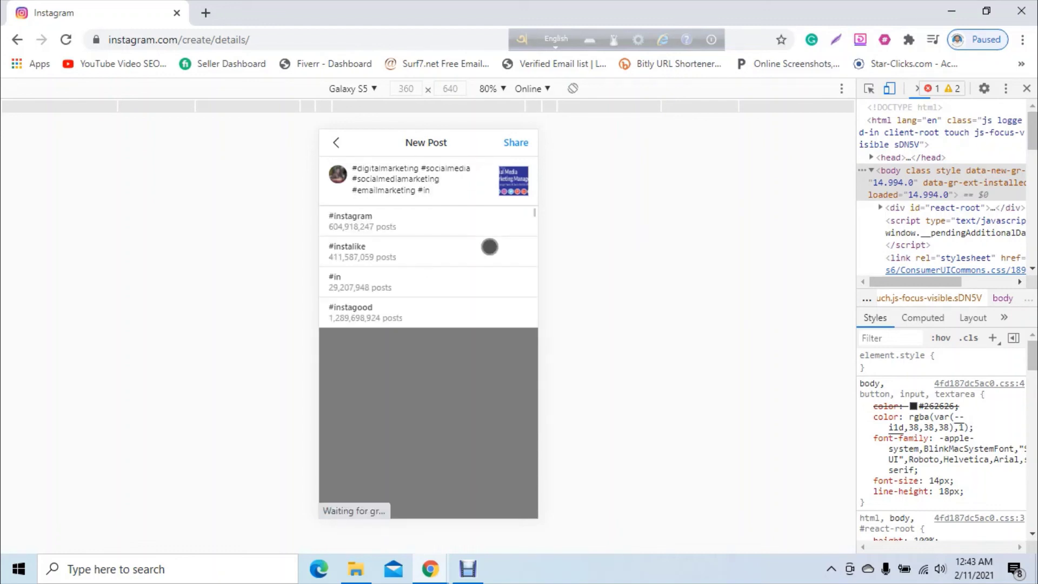
{"action": "type", "text": "stagram"}
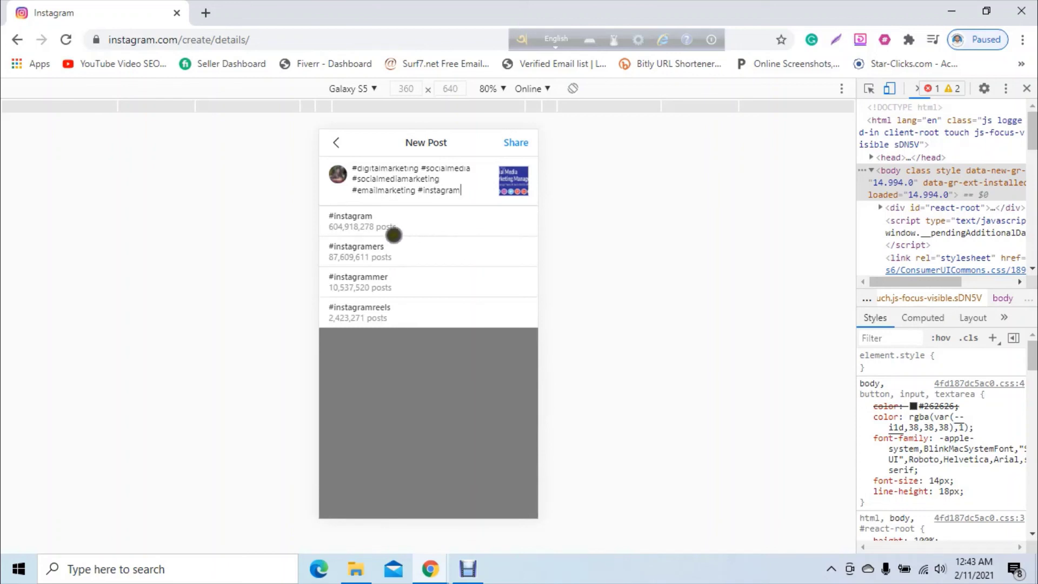
{"action": "left_click", "coordinate": [373, 227]}
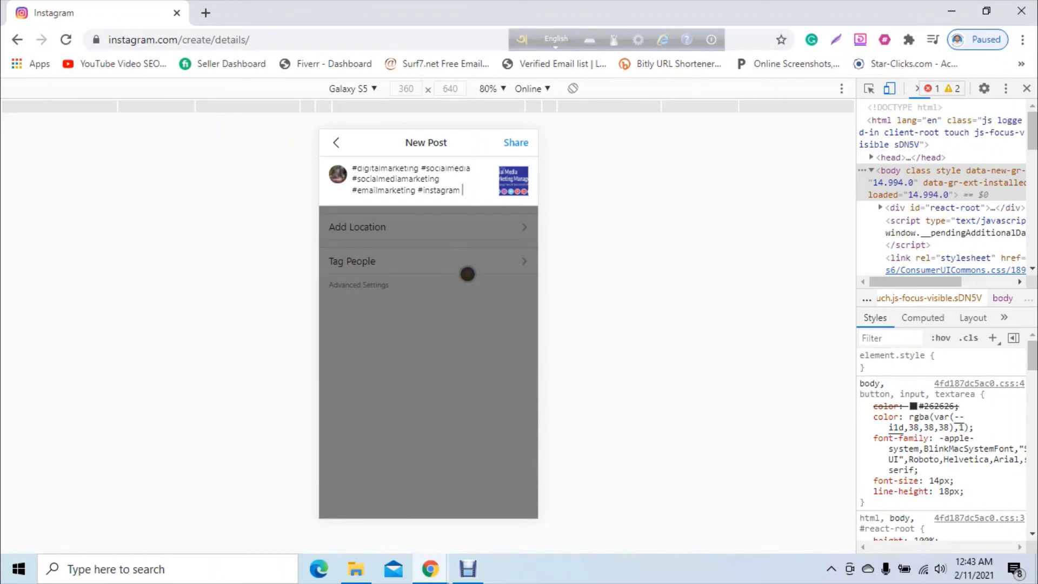
Enter "3instagramamar" after #instagram in the caption and replace its leading 3 with #
{"action": "type", "text": "3instagramam"}
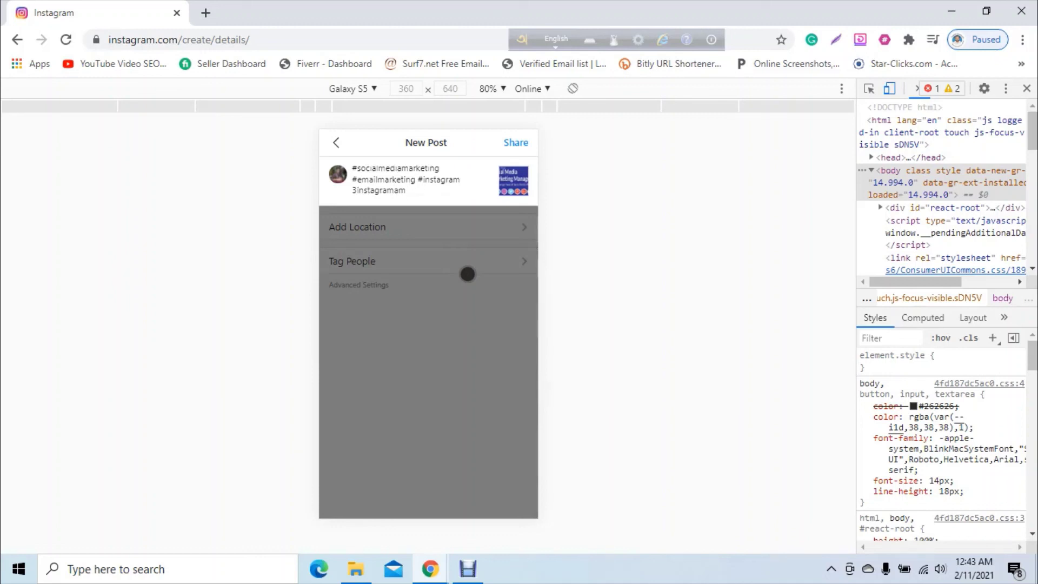
{"action": "type", "text": "ar"}
{"action": "key", "text": "Left"}
{"action": "key", "text": "Left"}
{"action": "key", "text": "Left"}
{"action": "key", "text": "Left"}
{"action": "key", "text": "Left"}
{"action": "key", "text": "Left"}
{"action": "key", "text": "Left"}
{"action": "key", "text": "Left"}
{"action": "key", "text": "Left"}
{"action": "key", "text": "Left"}
{"action": "key", "text": "Left"}
{"action": "key", "text": "Left"}
{"action": "key", "text": "Left"}
{"action": "key", "text": "Left"}
{"action": "key", "text": "Right"}
{"action": "key", "text": "BackSpace"}
{"action": "type", "text": "#"}
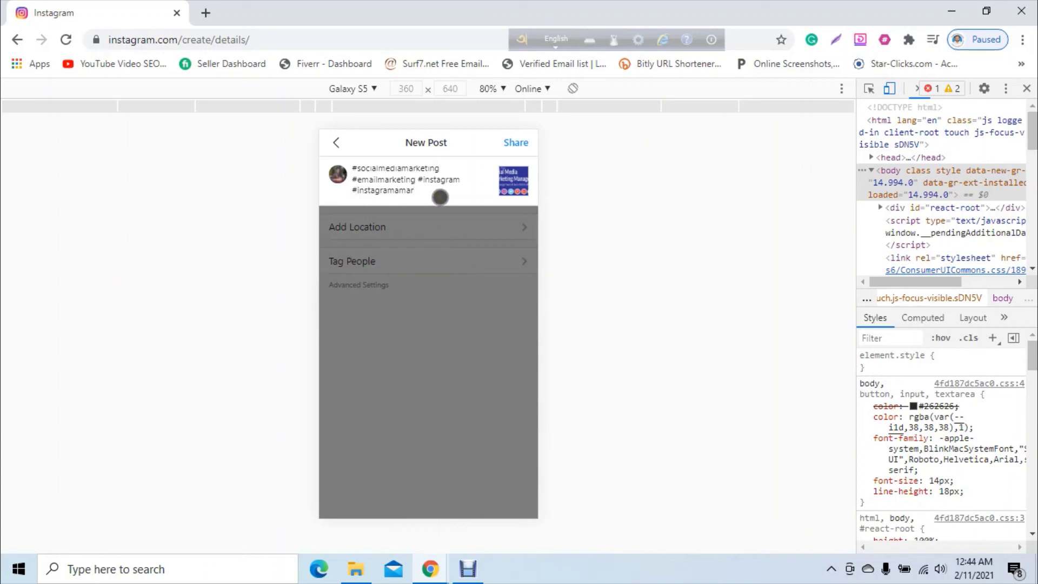
Correct the last hashtag in the caption to the suggested #instagrammarketing
{"action": "key", "text": "BackSpace"}
{"action": "key", "text": "BackSpace"}
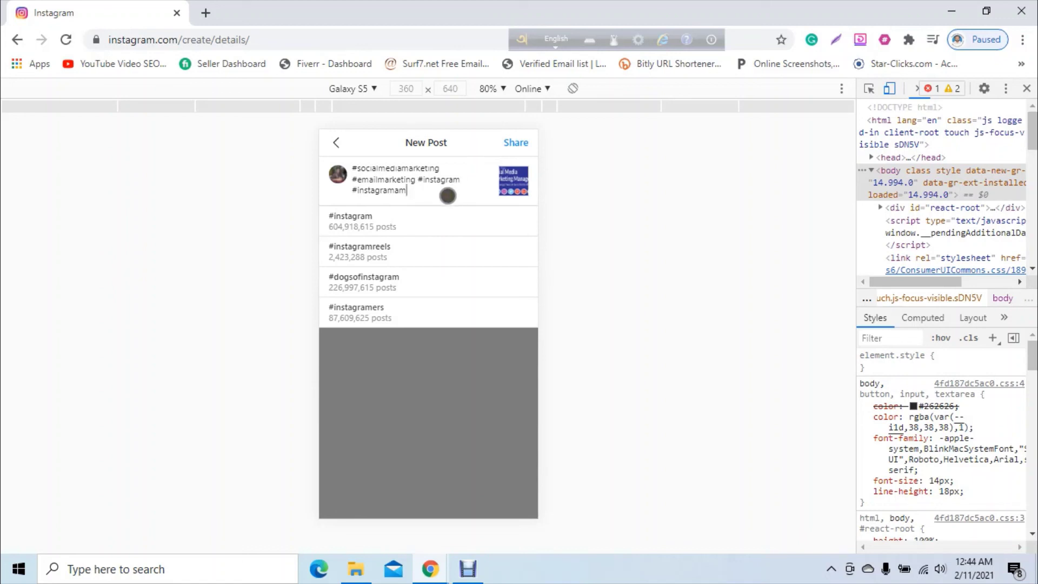
{"action": "key", "text": "BackSpace"}
{"action": "key", "text": "BackSpace"}
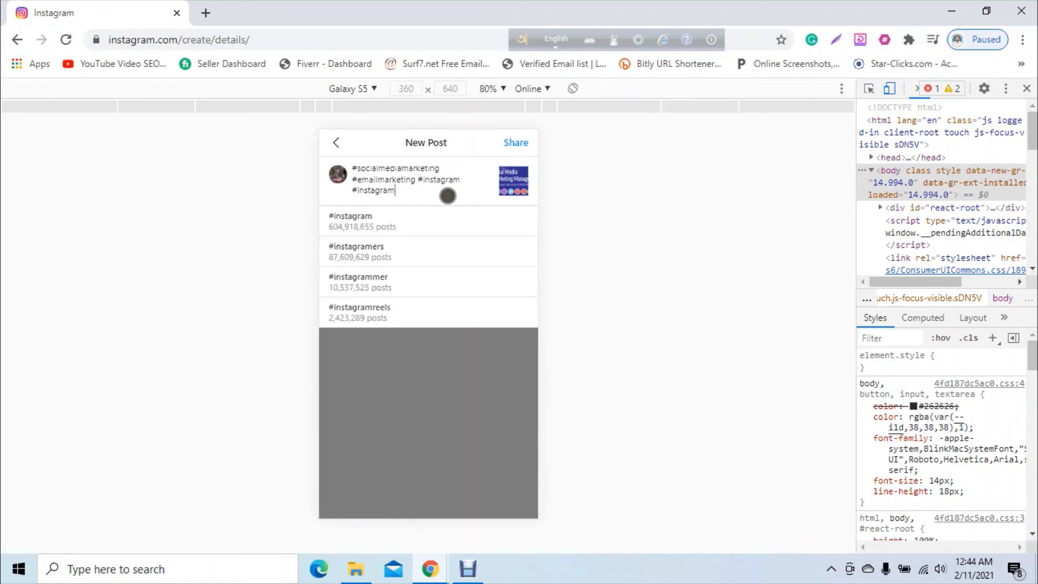
{"action": "type", "text": "mar"}
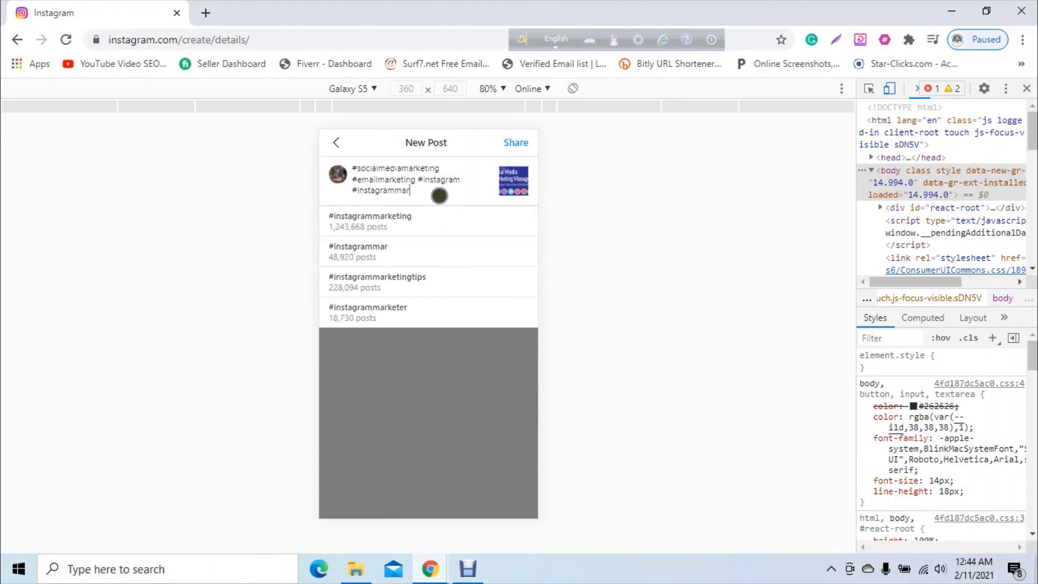
{"action": "left_click", "coordinate": [392, 232]}
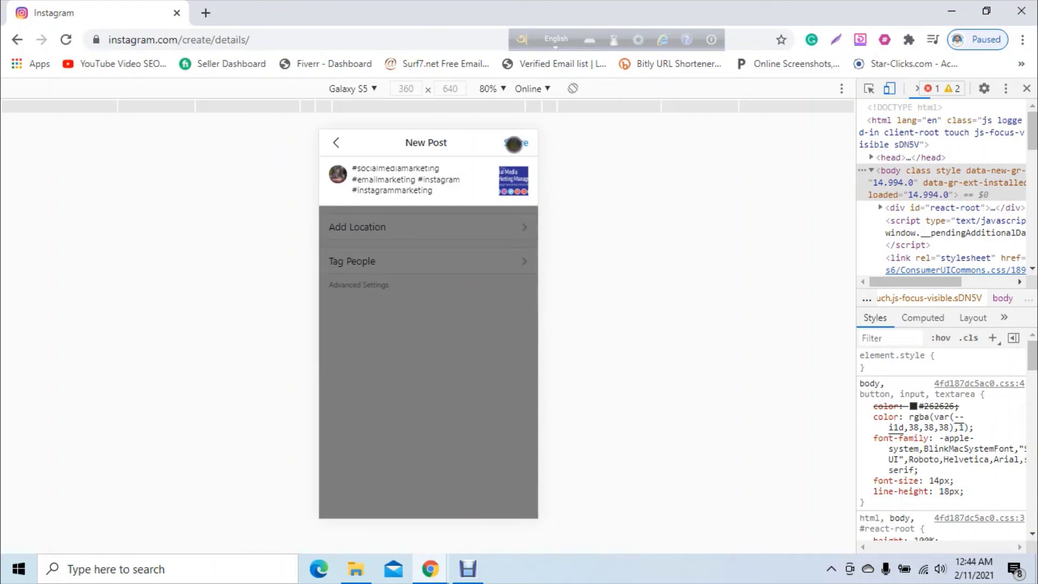
Share the finished photo post and view its caption in the home feed
{"action": "left_click", "coordinate": [516, 143]}
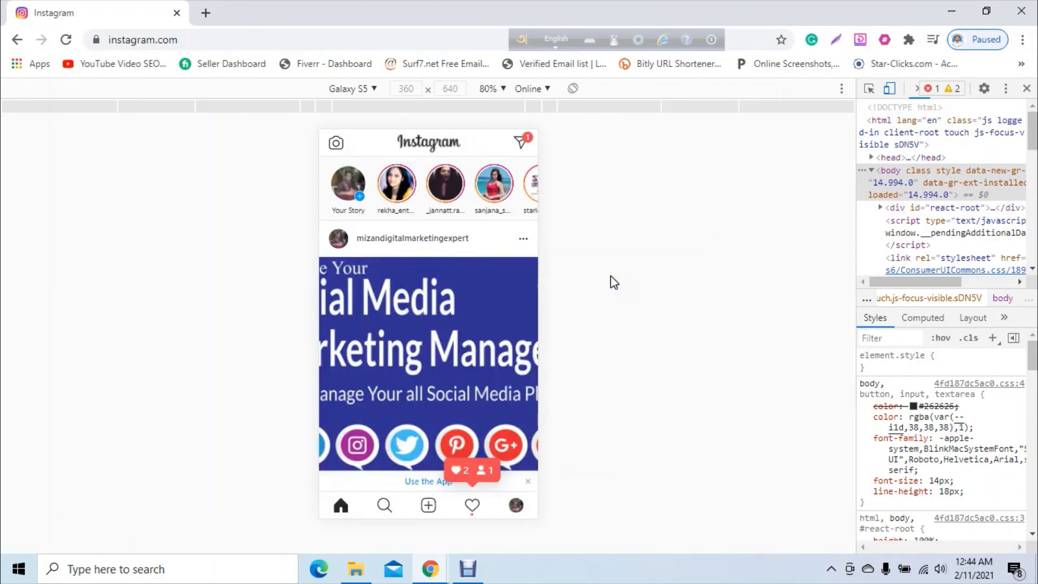
{"action": "scroll", "coordinate": [471, 300], "scroll_direction": "down", "scroll_amount": 3}
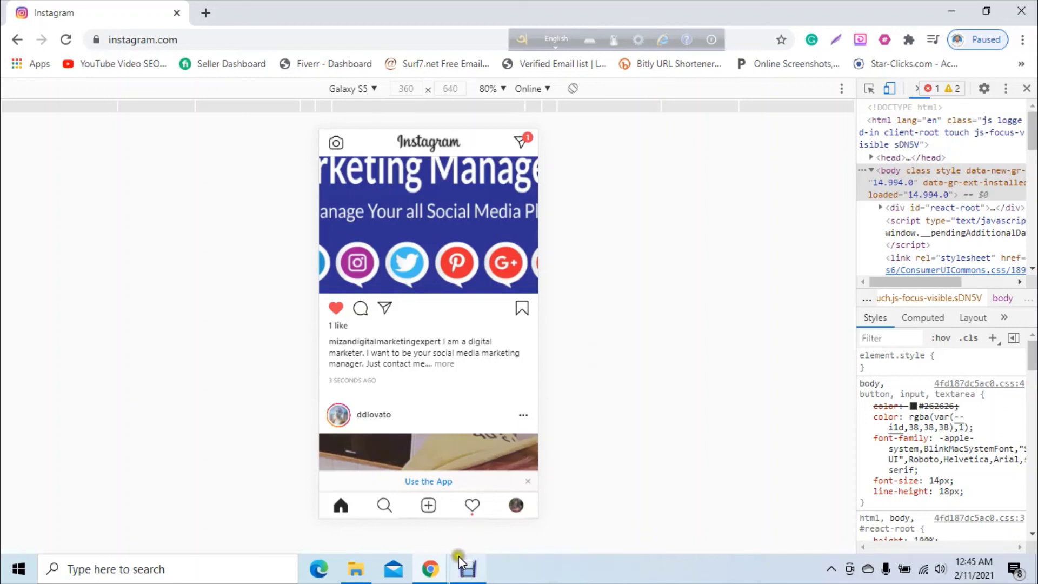
{"action": "left_click", "coordinate": [468, 568]}
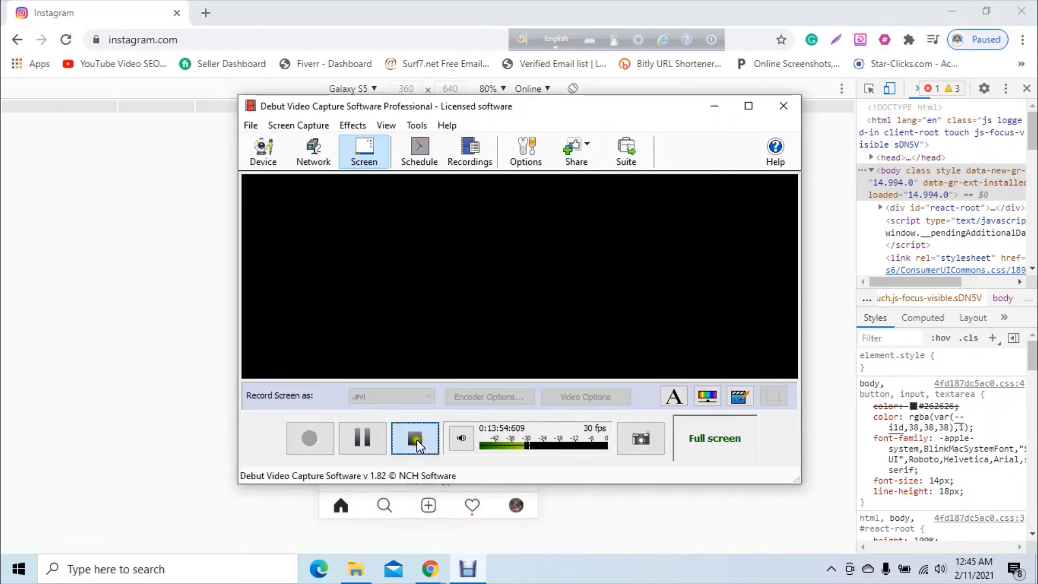